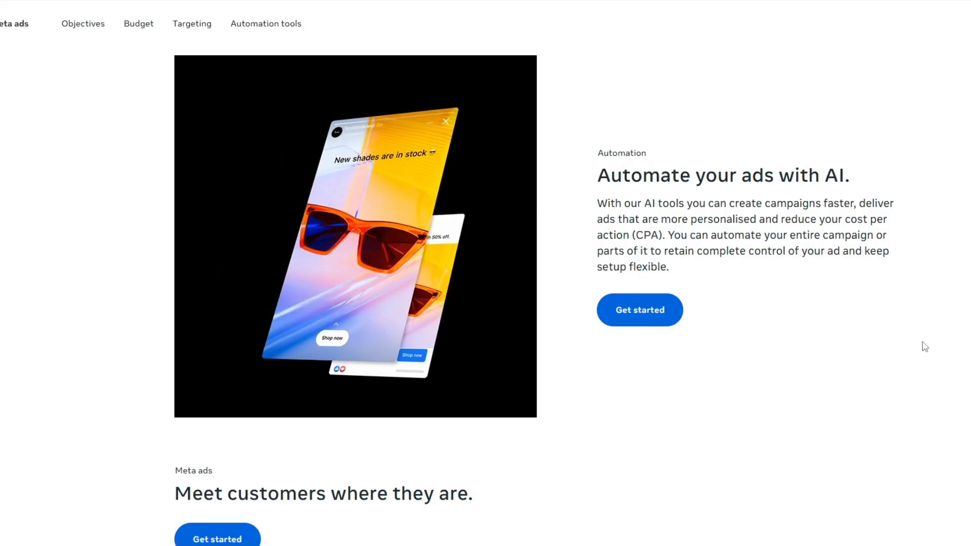
- Look through the Meta ads page, covering its platforms, Meta Ads Manager, AI automation and customer reach sections
middle_click(918, 358)
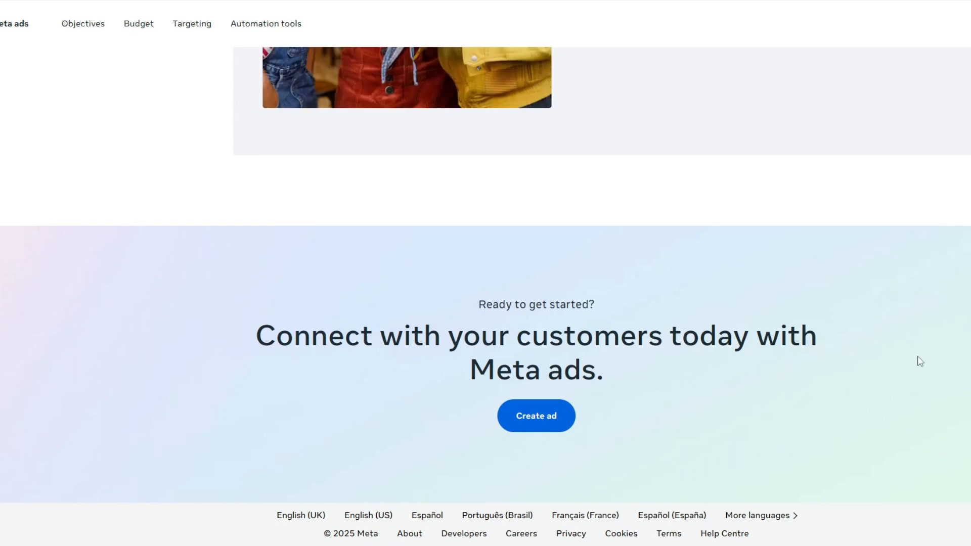
scroll(630, 296, up, 5)
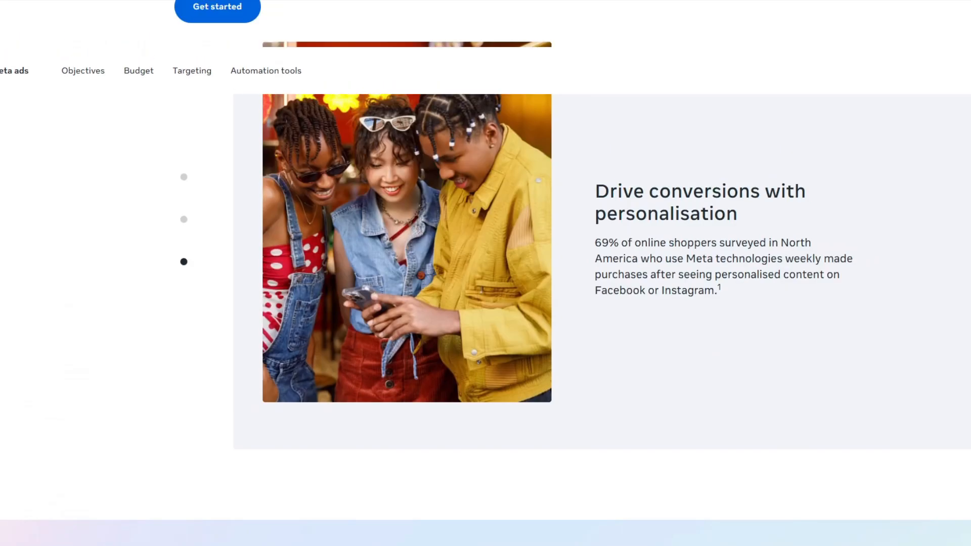
scroll(770, 176, up, 4)
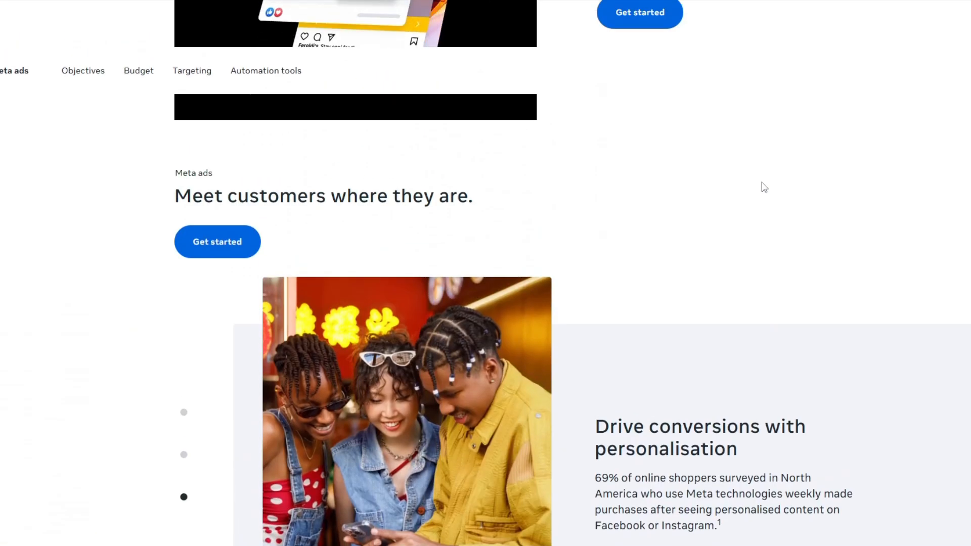
scroll(762, 187, up, 4)
scroll(763, 187, up, 20)
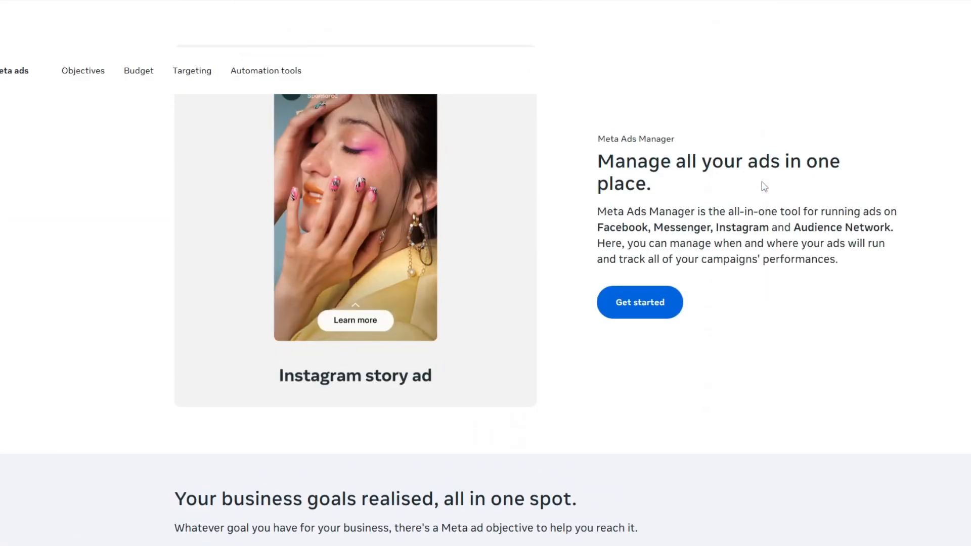
scroll(763, 187, up, 8)
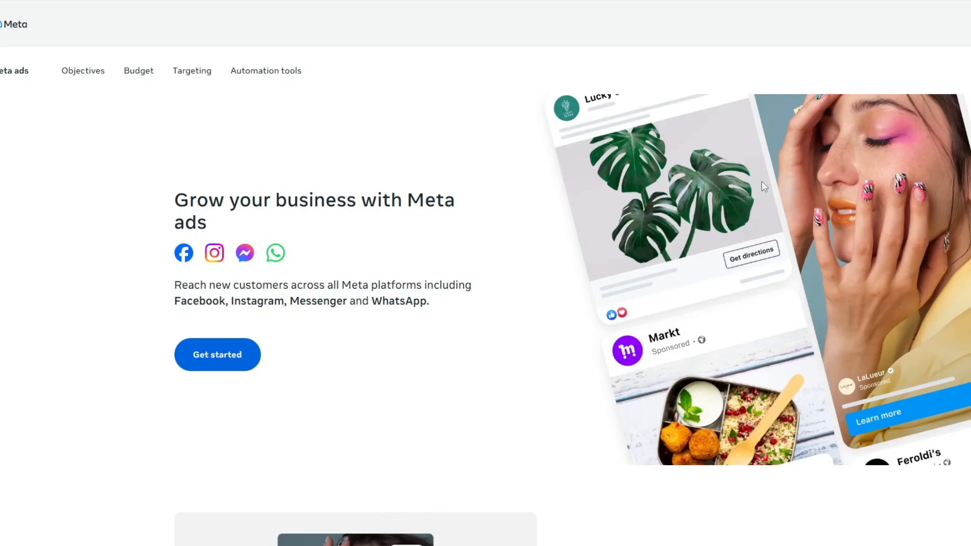
scroll(762, 182, down, 3)
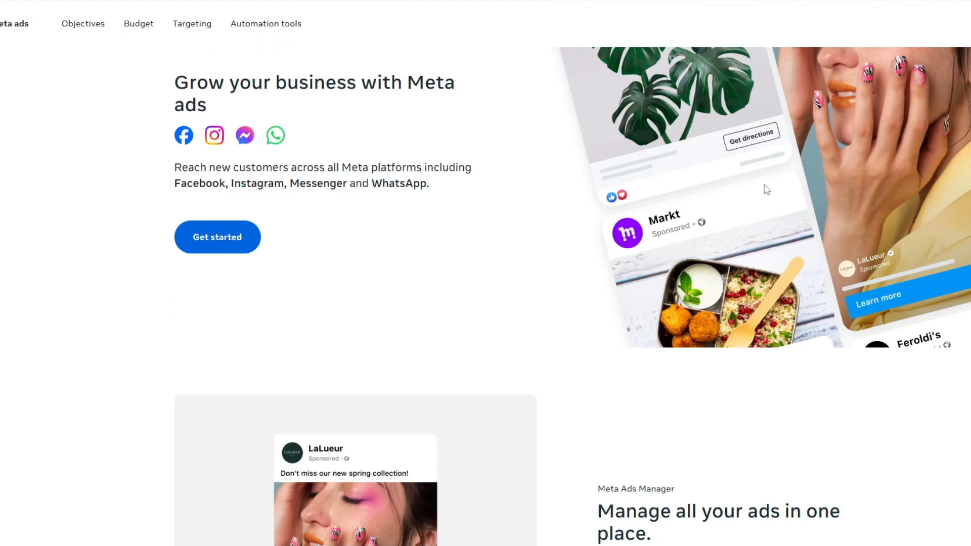
scroll(767, 190, down, 3)
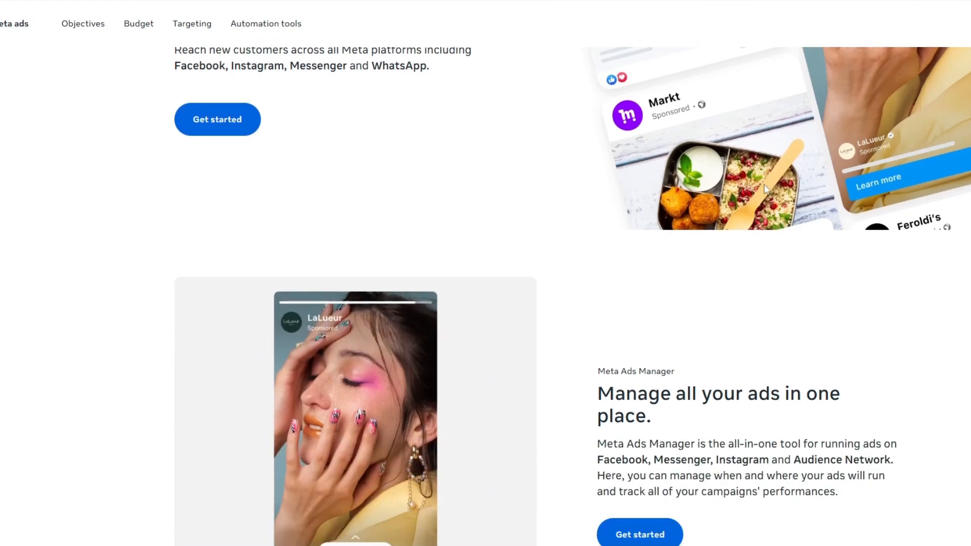
scroll(765, 189, up, 6)
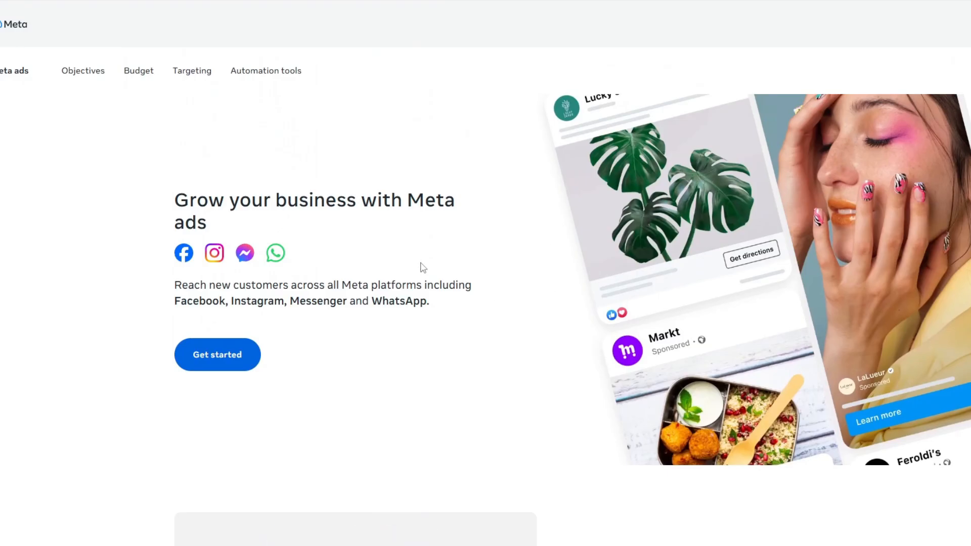
scroll(423, 268, down, 2)
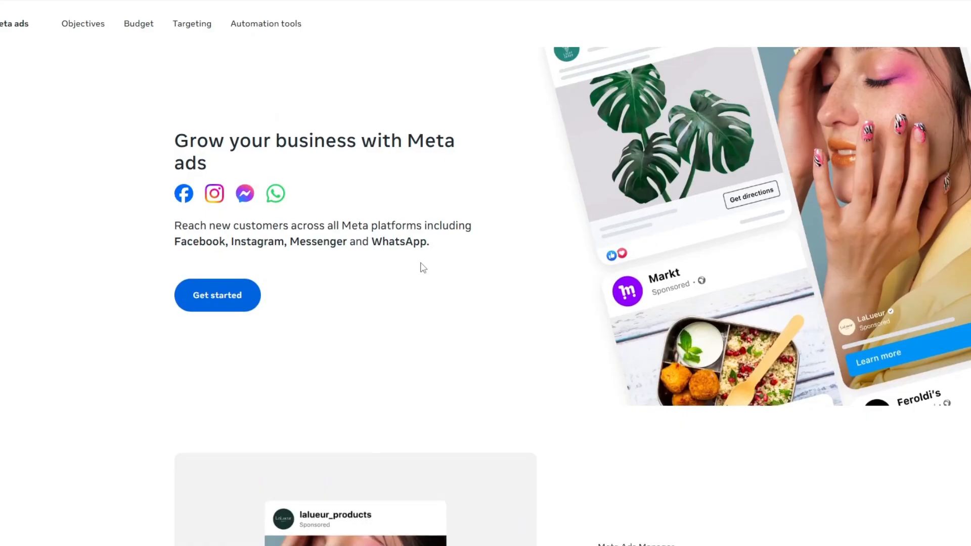
scroll(424, 268, down, 2)
scroll(423, 268, down, 1)
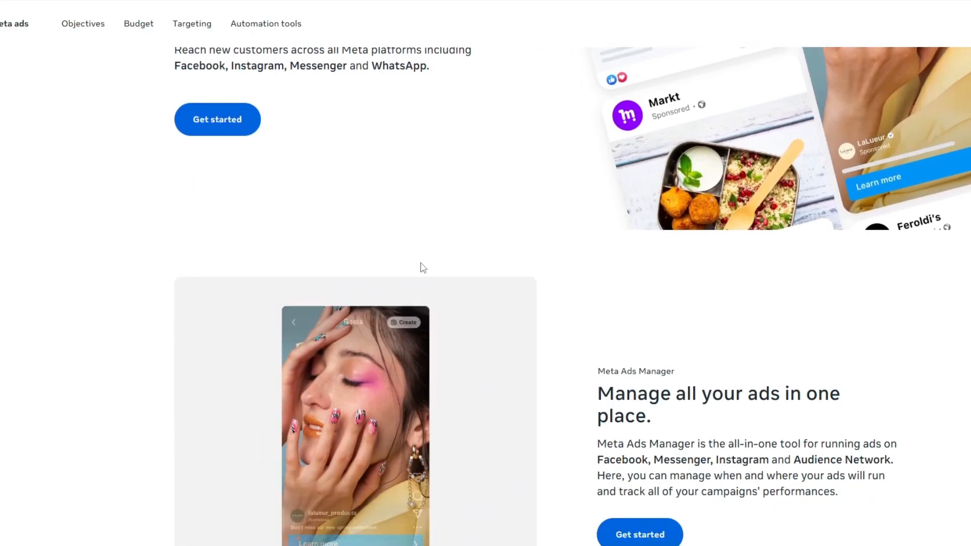
scroll(424, 268, up, 1)
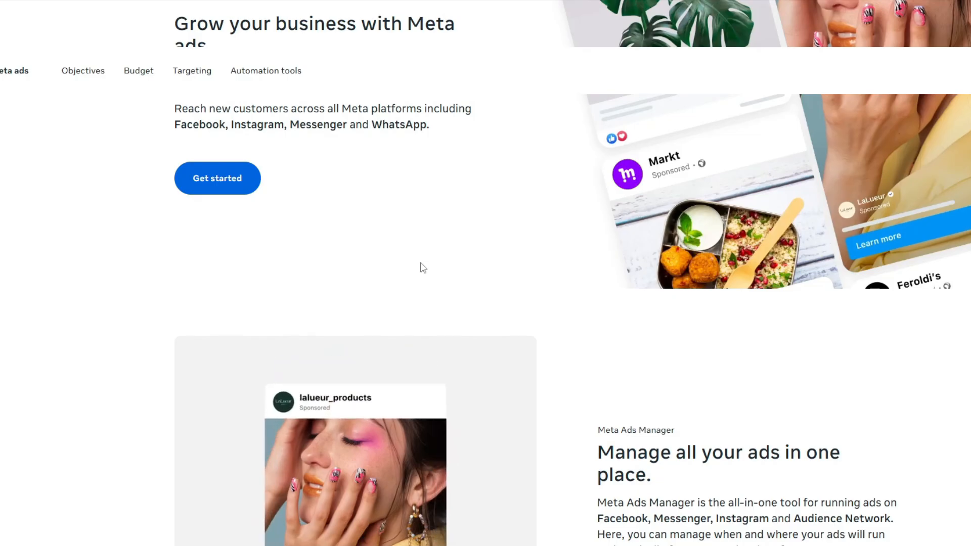
scroll(423, 269, up, 2)
scroll(423, 268, up, 1)
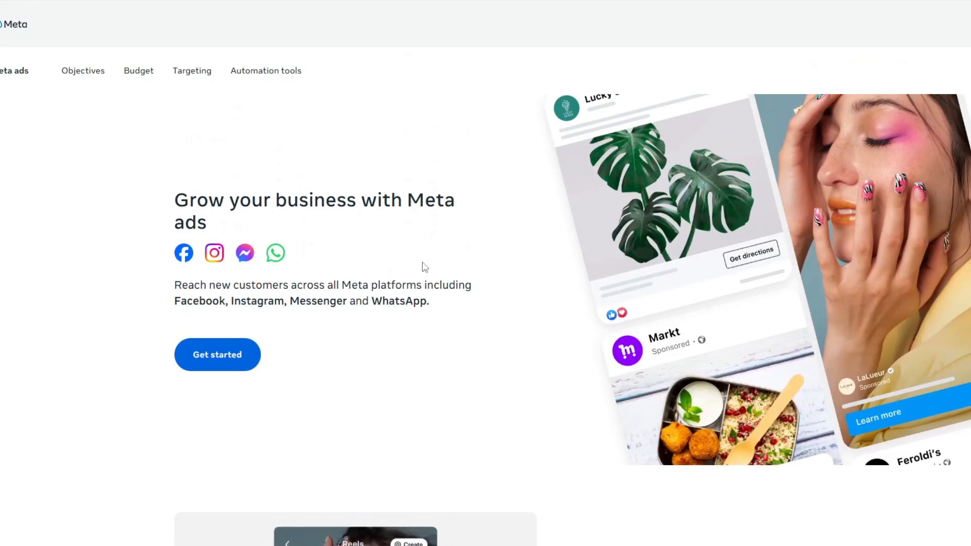
scroll(425, 267, down, 3)
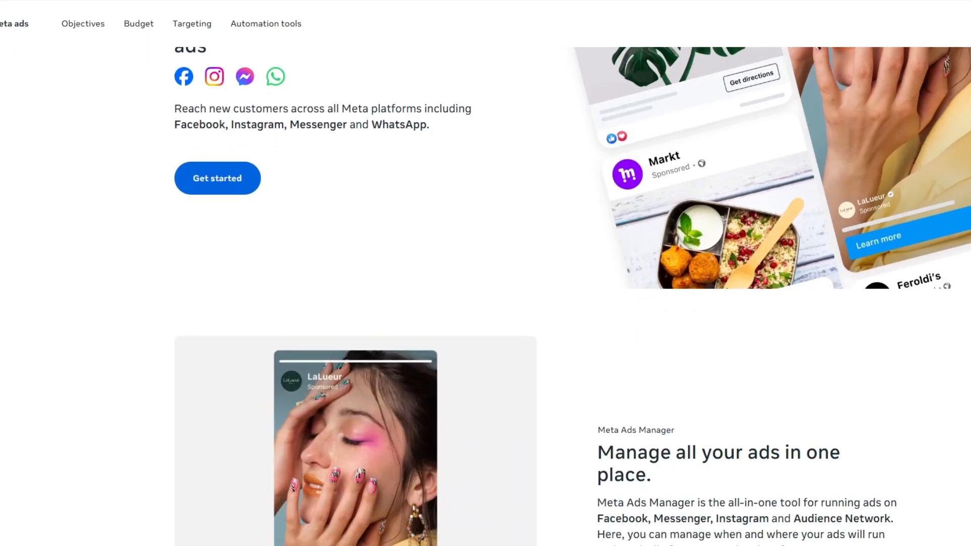
scroll(355, 223, up, 3)
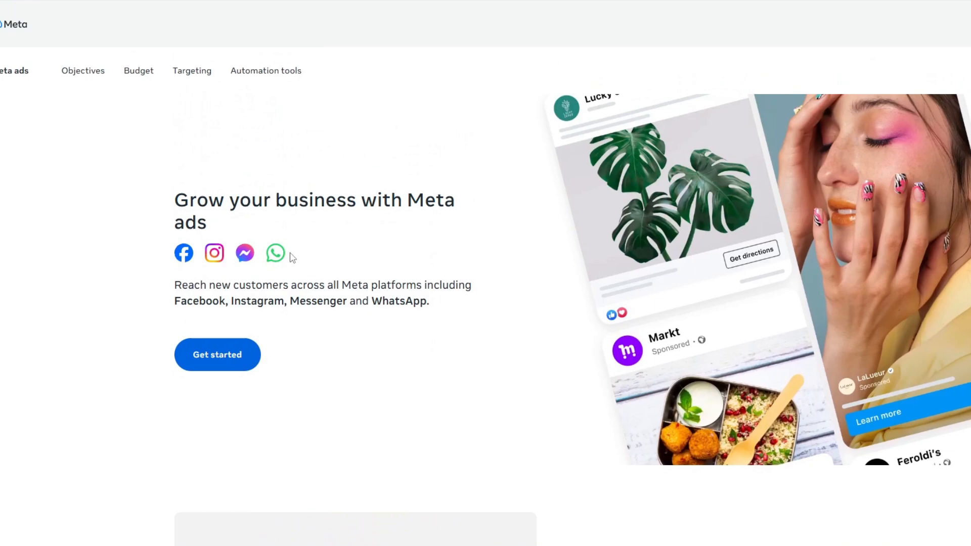
- Get started with Meta ads to open the Ads Manager campaign list
click(222, 349)
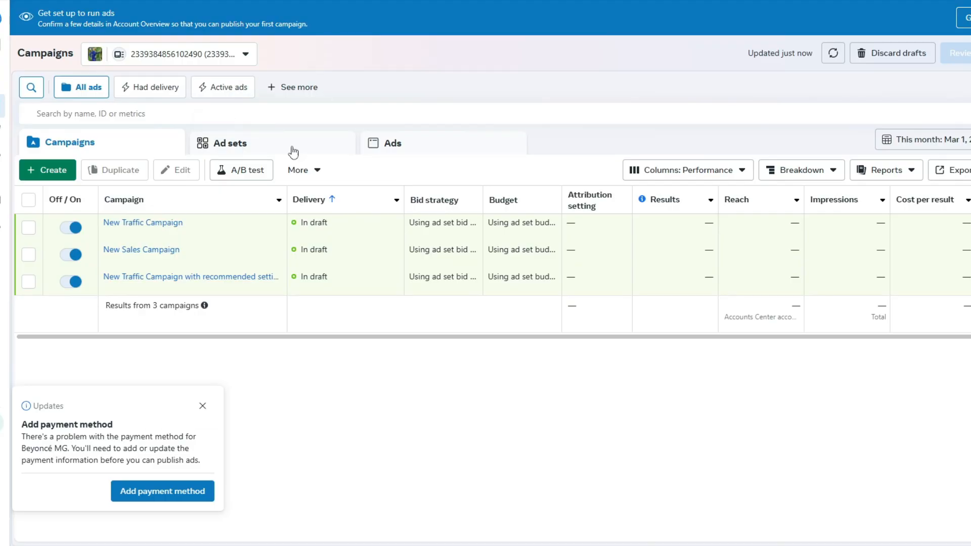
- Start a new campaign with the Sales objective, check its manual sales campaign setup, and discard it
click(58, 172)
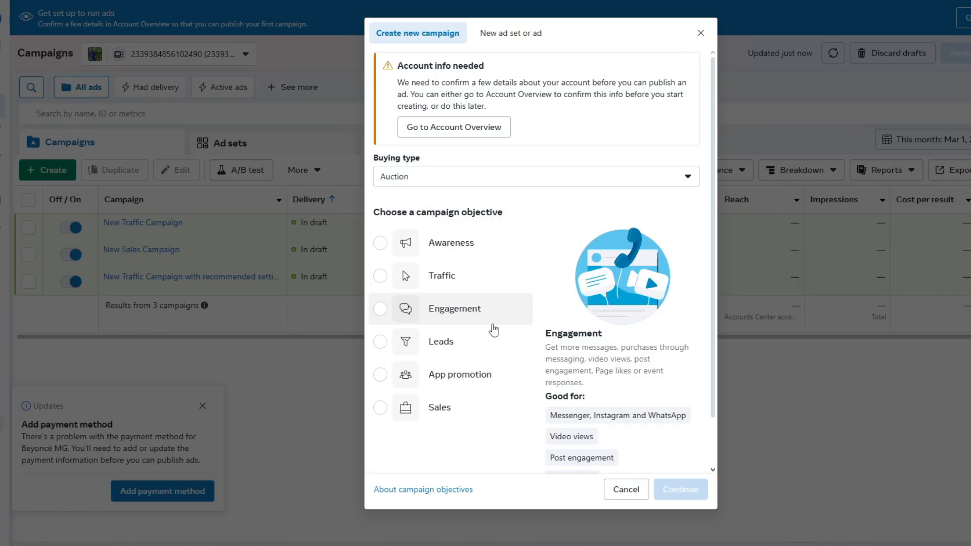
scroll(495, 330, down, 1)
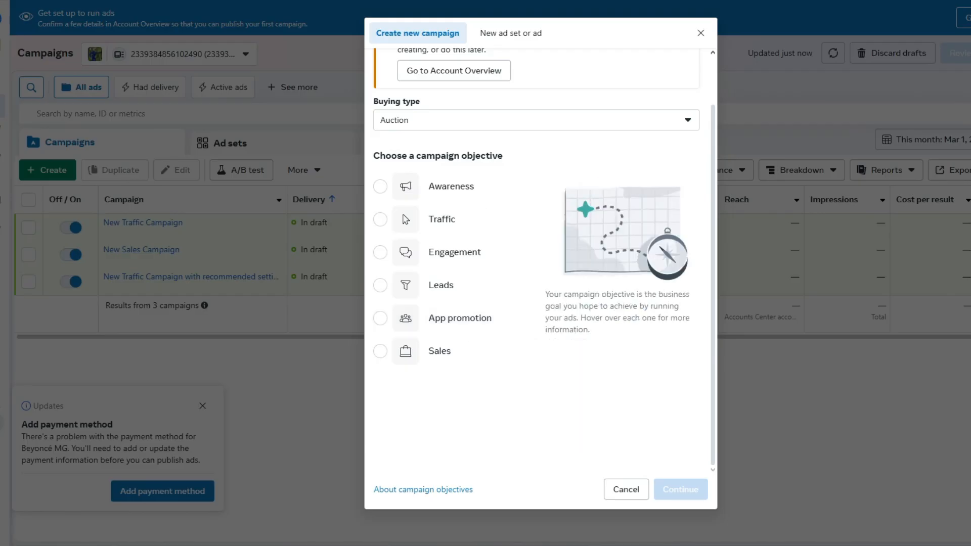
click(689, 491)
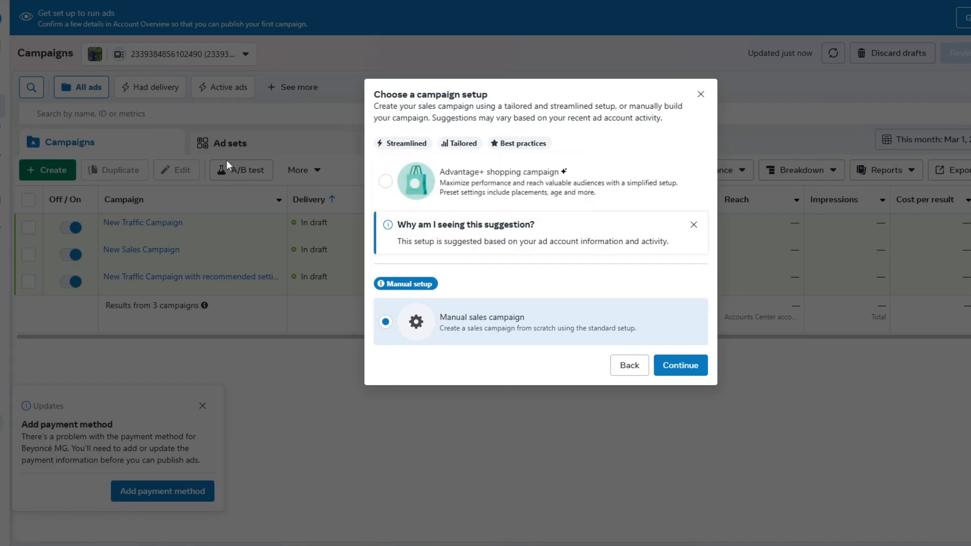
click(636, 370)
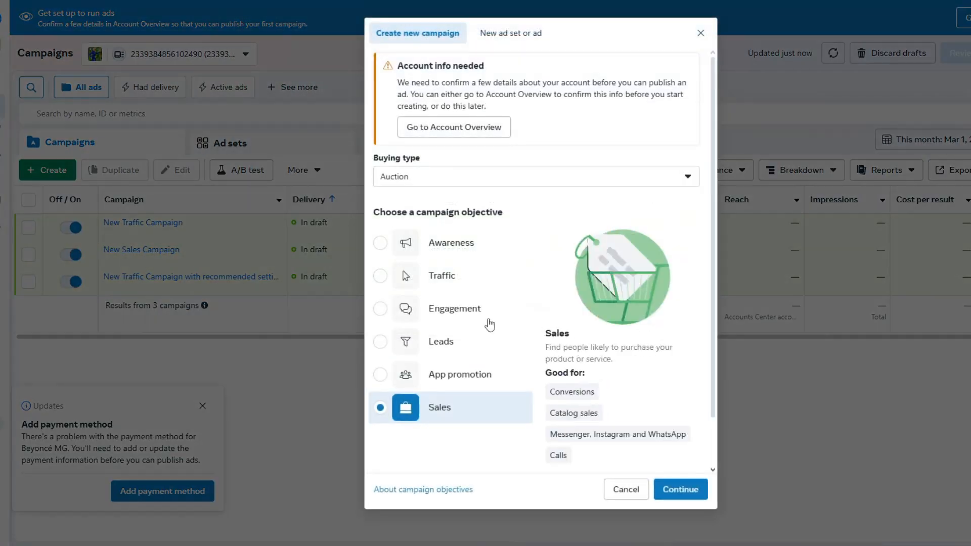
click(701, 33)
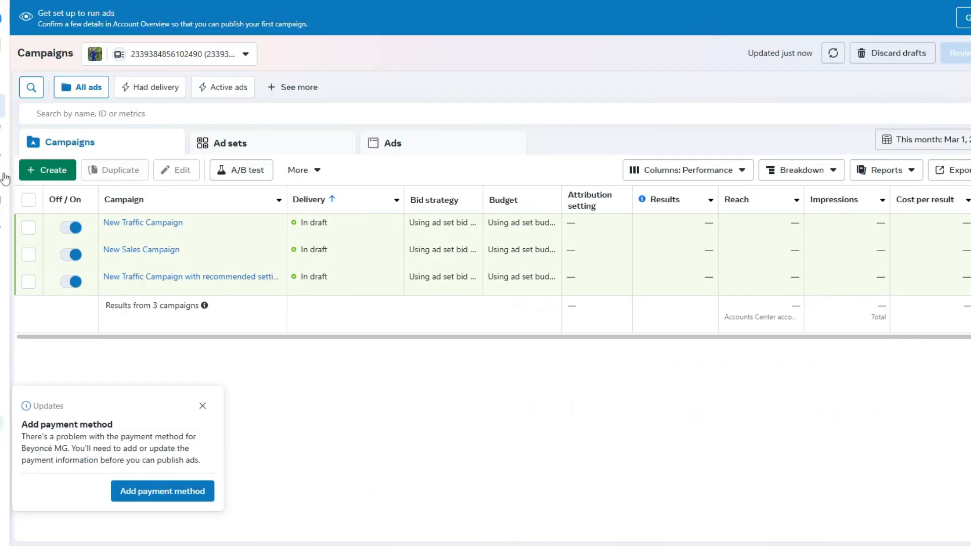
- Go to the Audiences page and start a custom audience with Website as its source
mouse_move(5, 179)
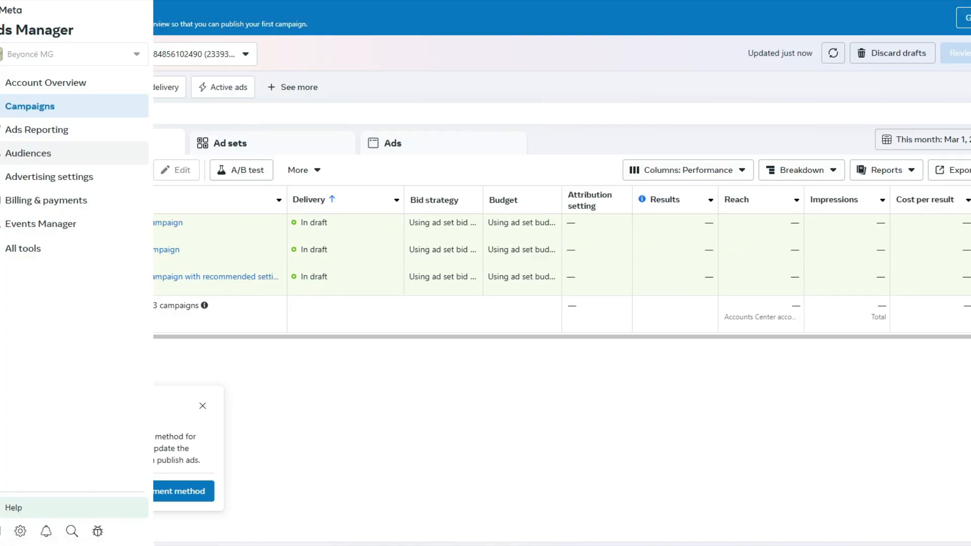
click(12, 156)
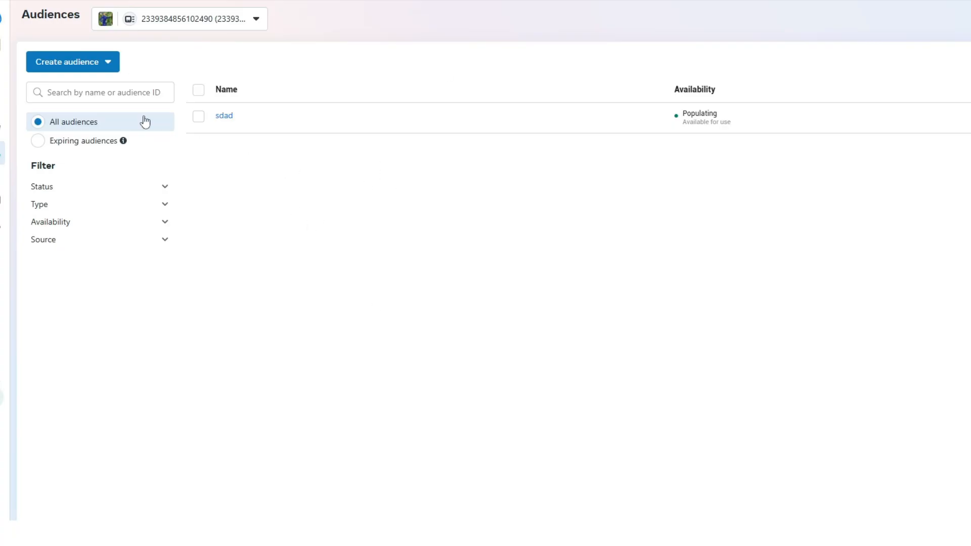
click(77, 68)
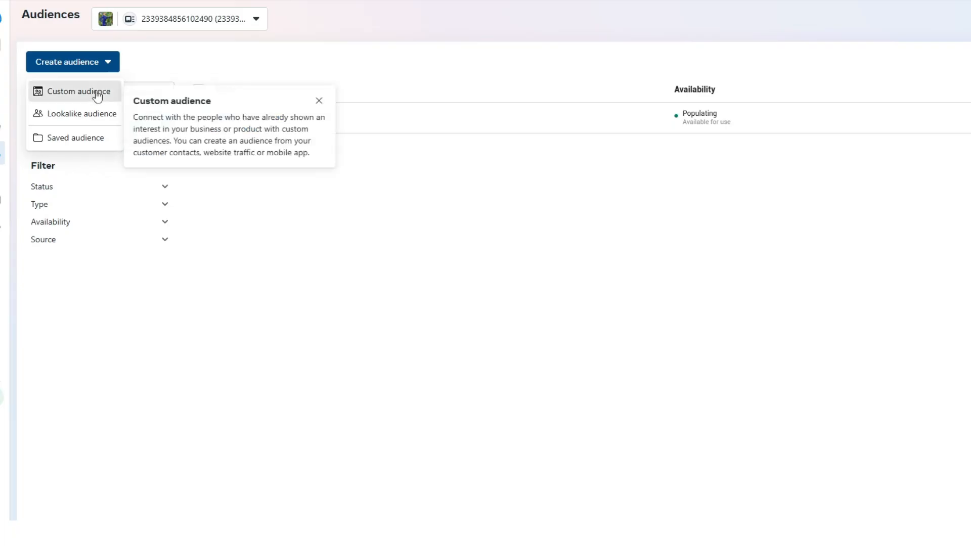
click(94, 92)
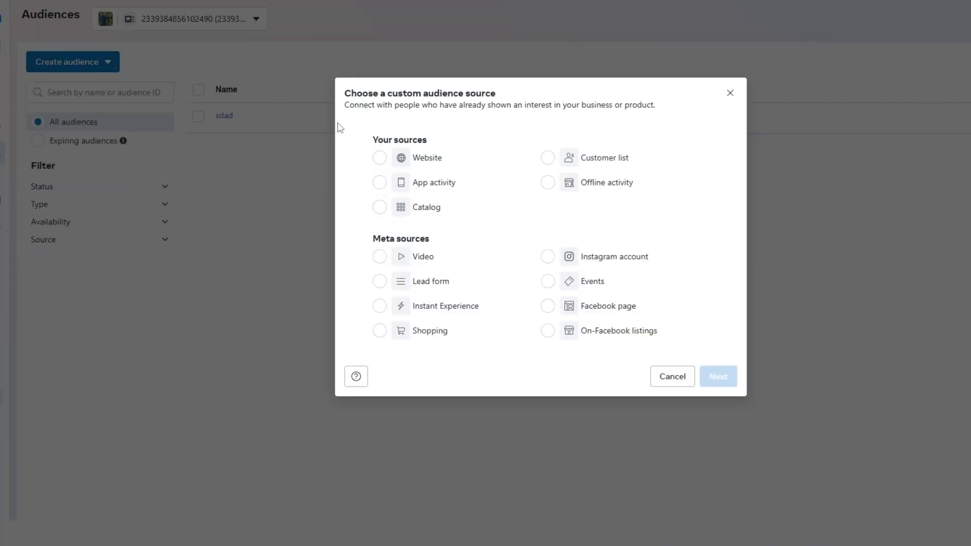
click(498, 171)
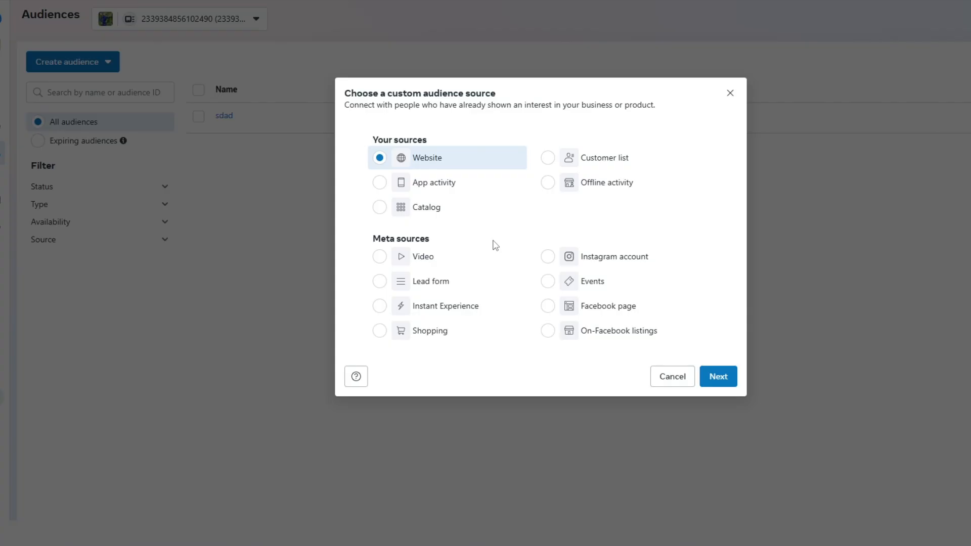
click(717, 384)
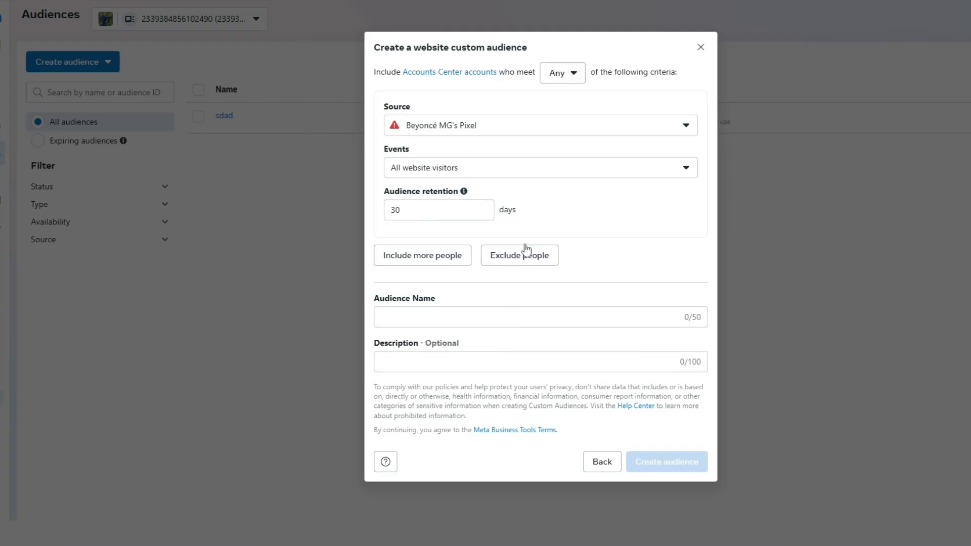
- Review the available pixel sources and website visitor events for the custom audience
click(487, 126)
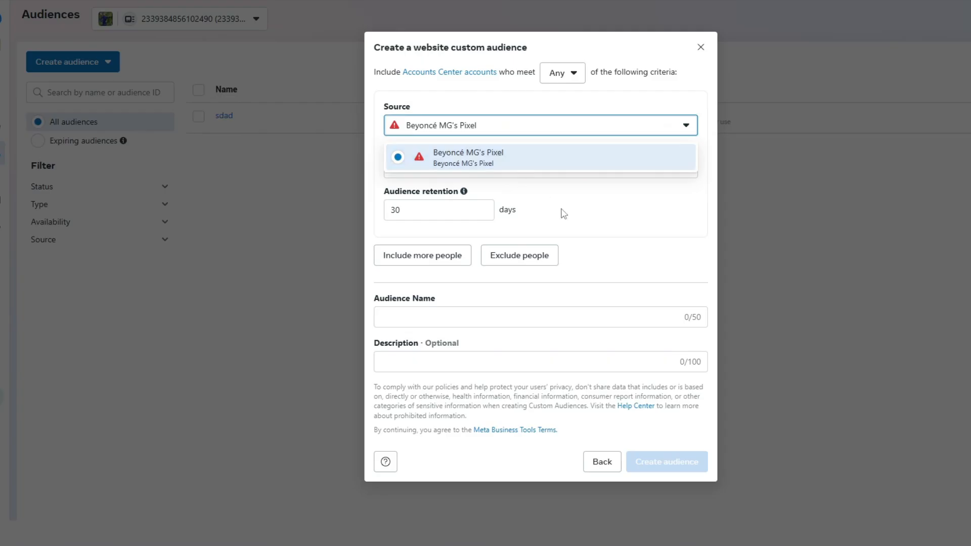
click(560, 211)
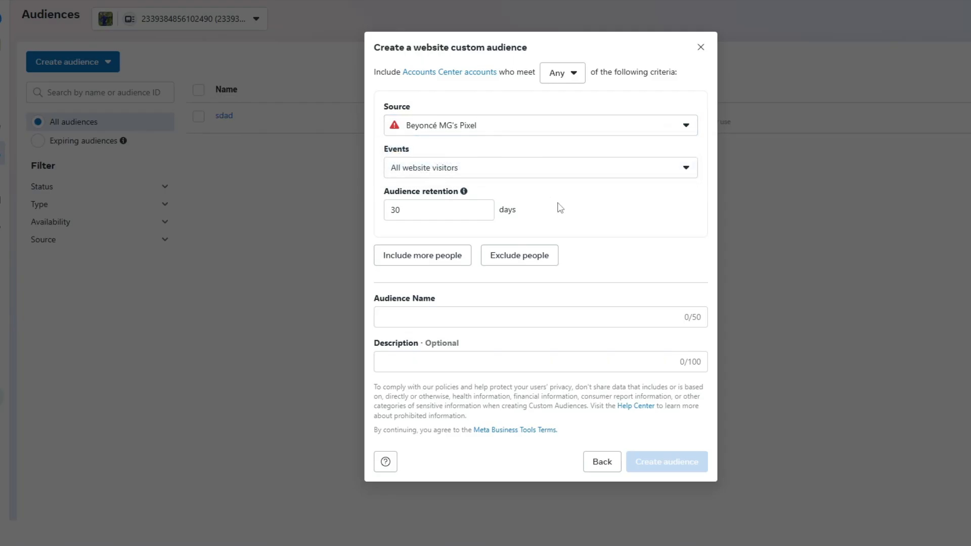
click(492, 174)
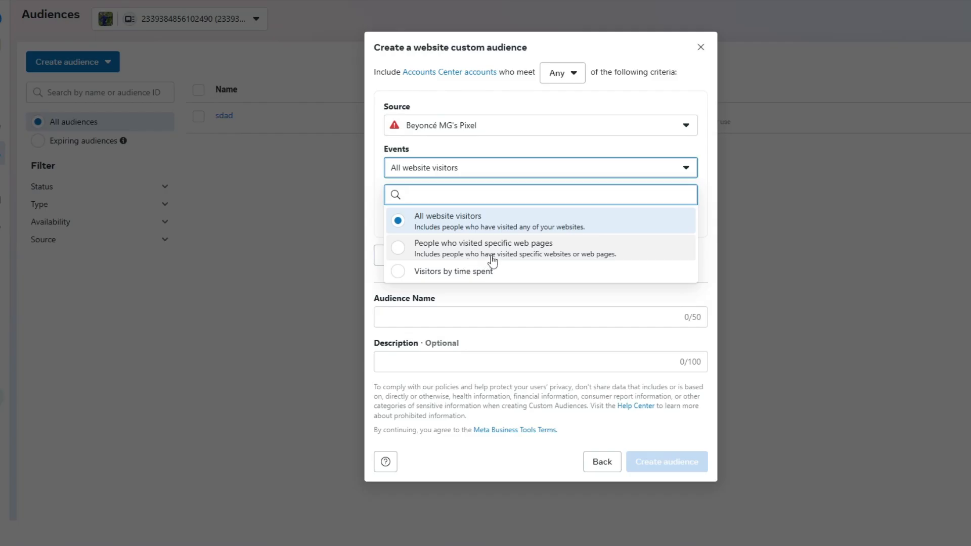
click(511, 297)
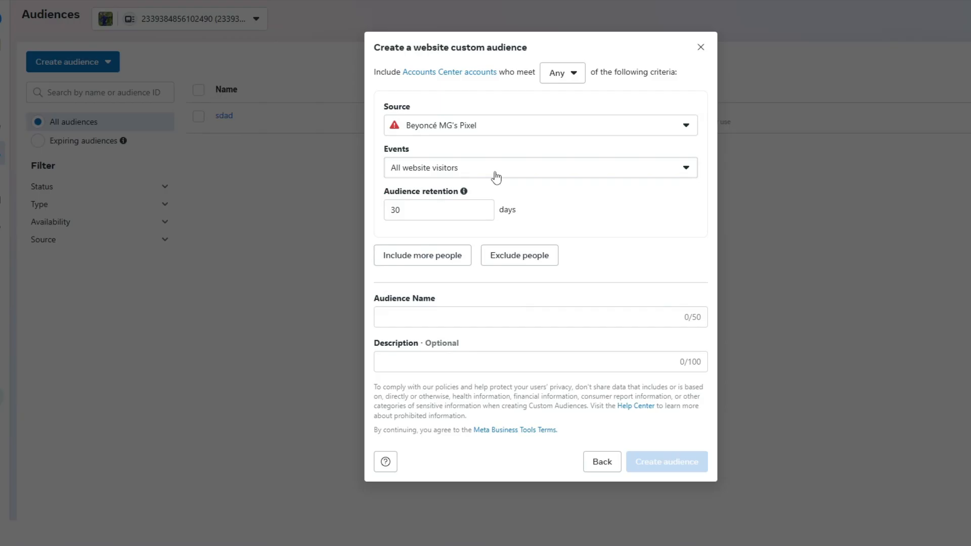
- Try a placeholder name for the website custom audience and back out without creating it
click(483, 319)
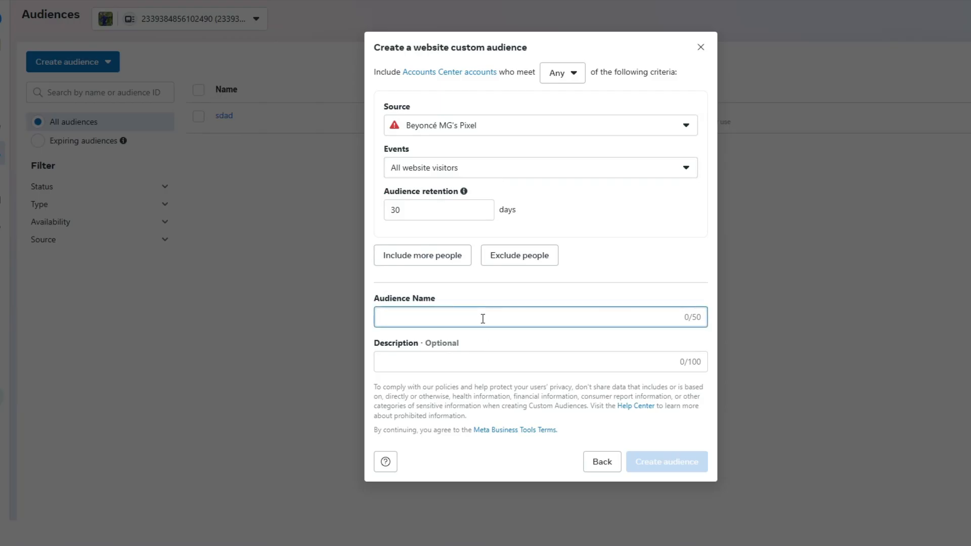
text(1)
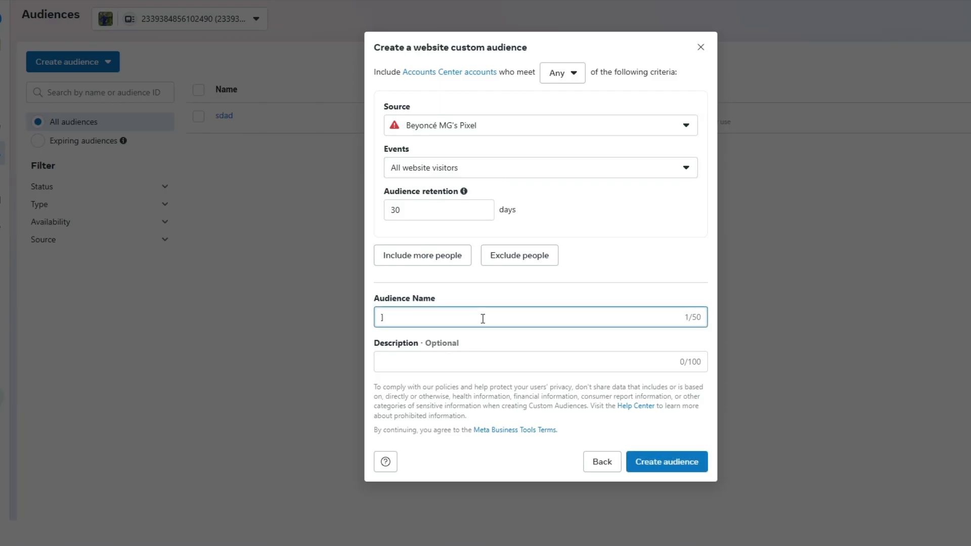
text(000)
click(612, 464)
click(729, 93)
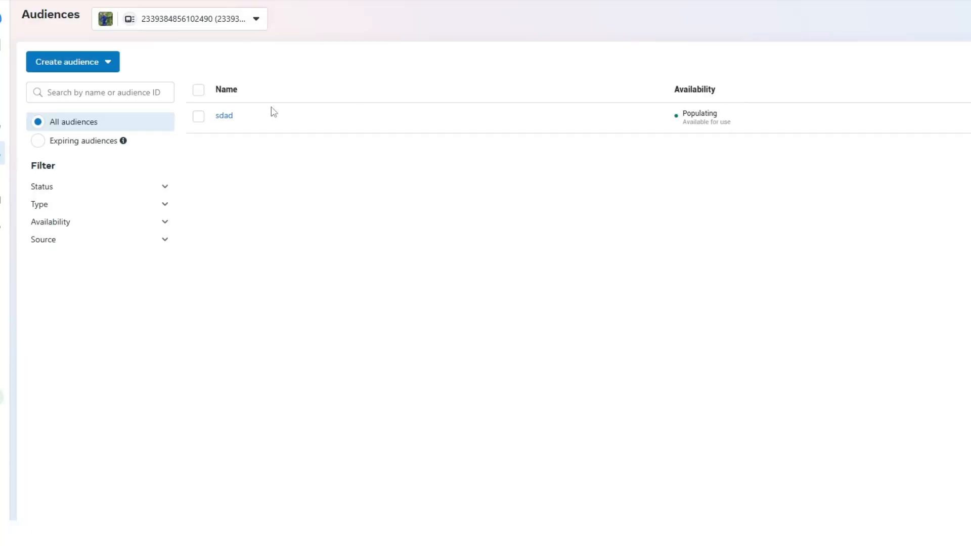
- Start a lookalike audience, check the options for creating a new source, and close the setup without creating it
click(52, 67)
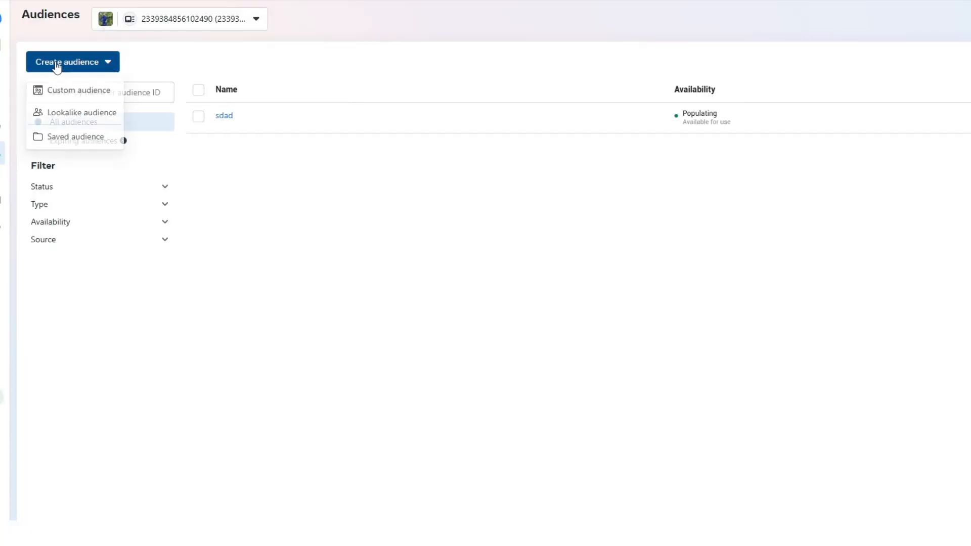
click(84, 116)
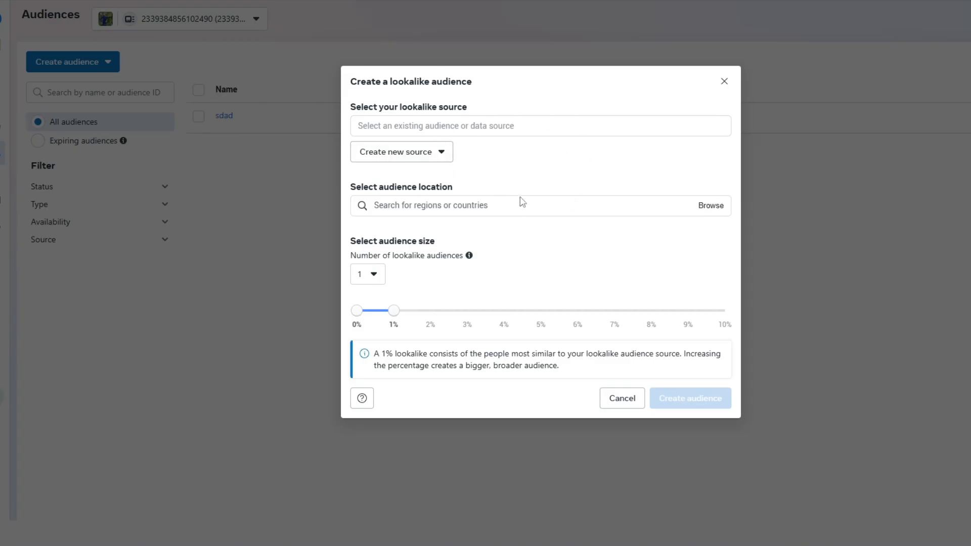
click(440, 152)
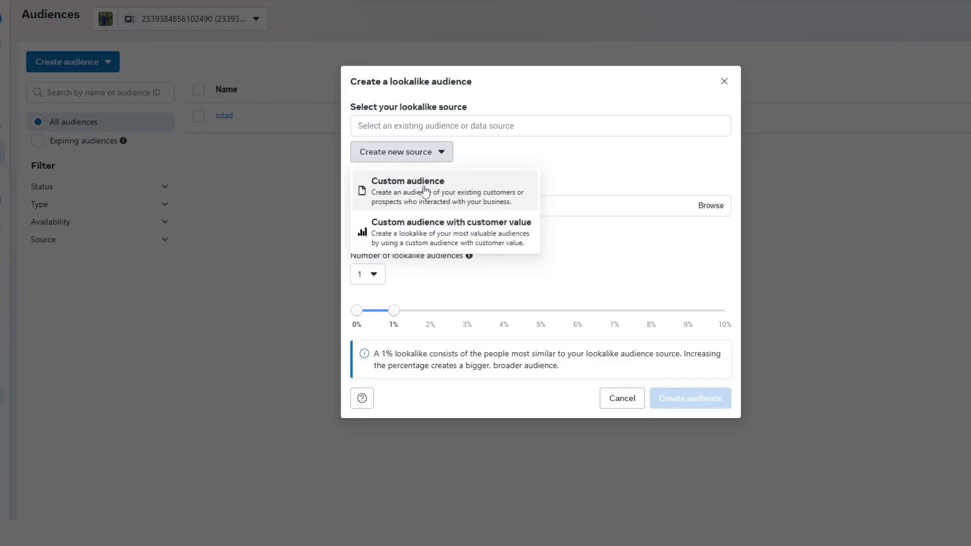
click(597, 160)
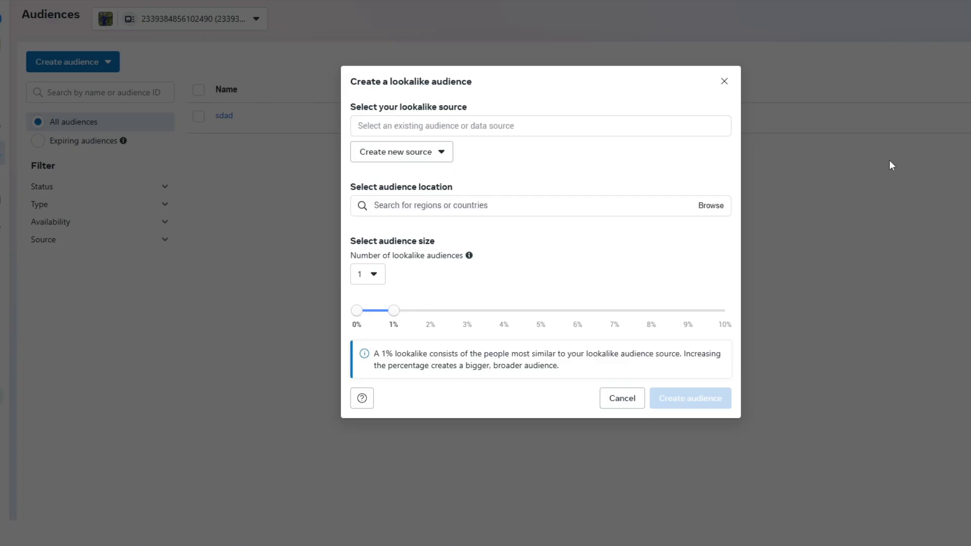
click(725, 83)
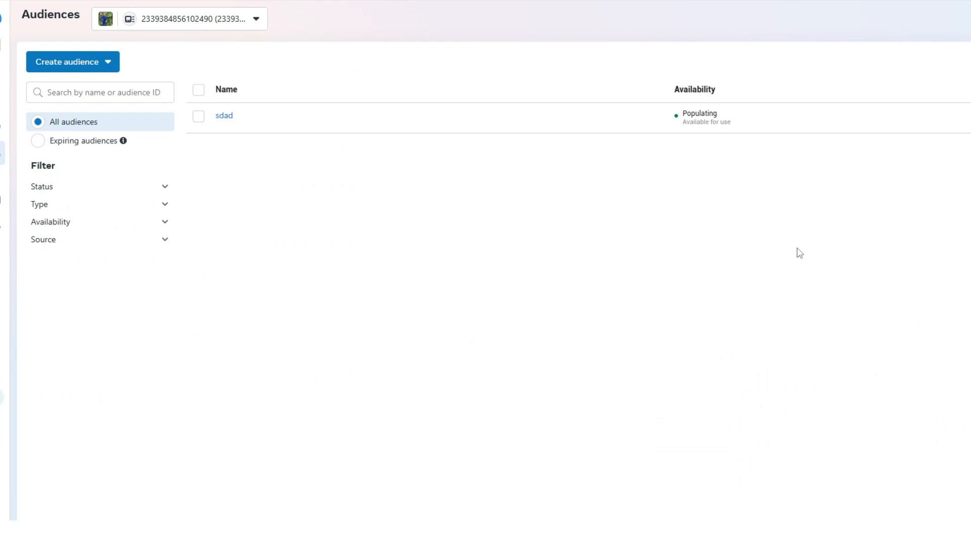
scroll(797, 248, down, 1)
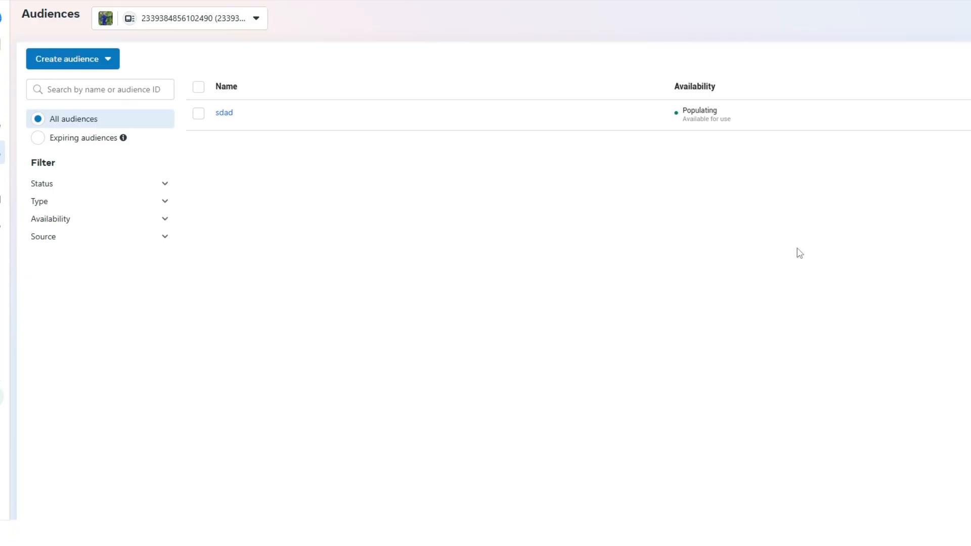
scroll(800, 252, down, 1)
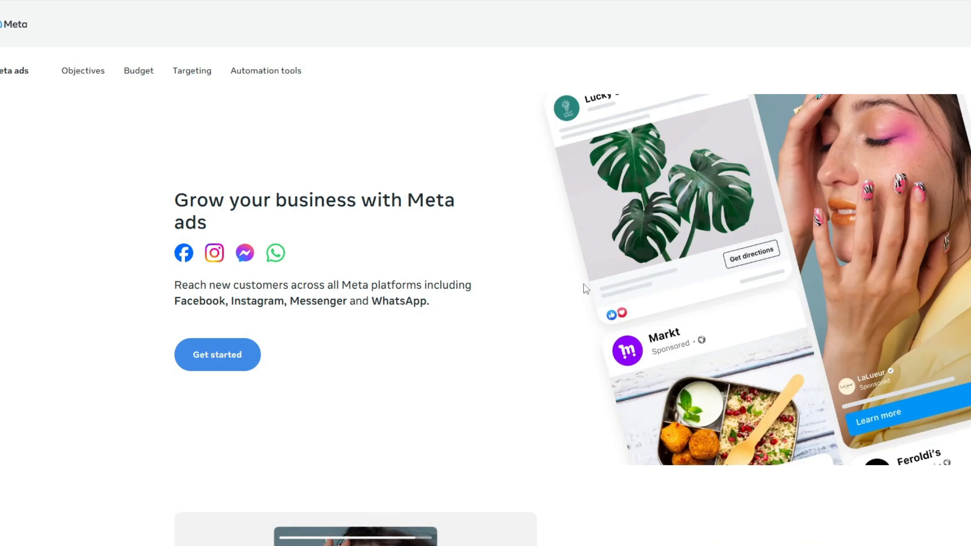
- On the Meta ads website, read the introduction and the Meta Ads Manager overview with its ad format examples
scroll(586, 289, down, 2)
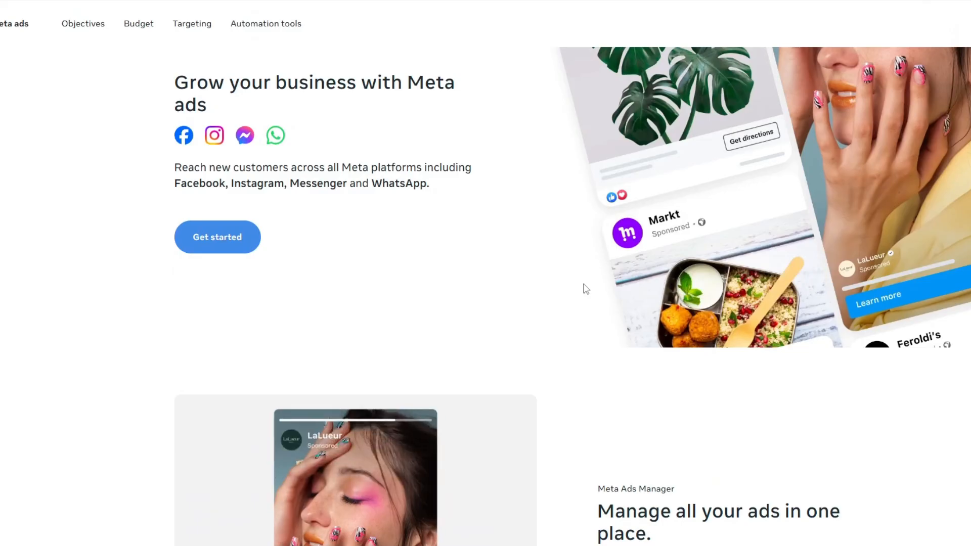
scroll(586, 289, down, 2)
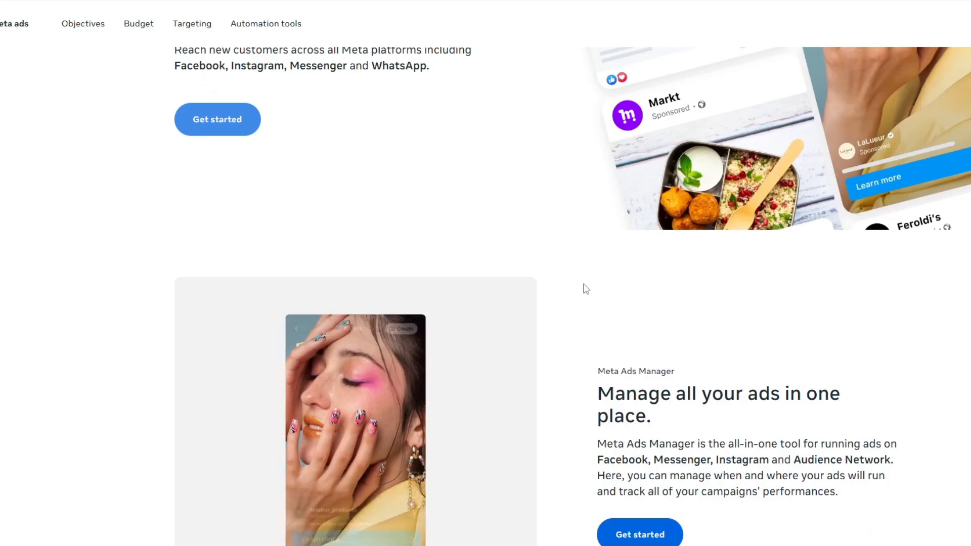
scroll(586, 288, down, 1)
scroll(589, 285, down, 1)
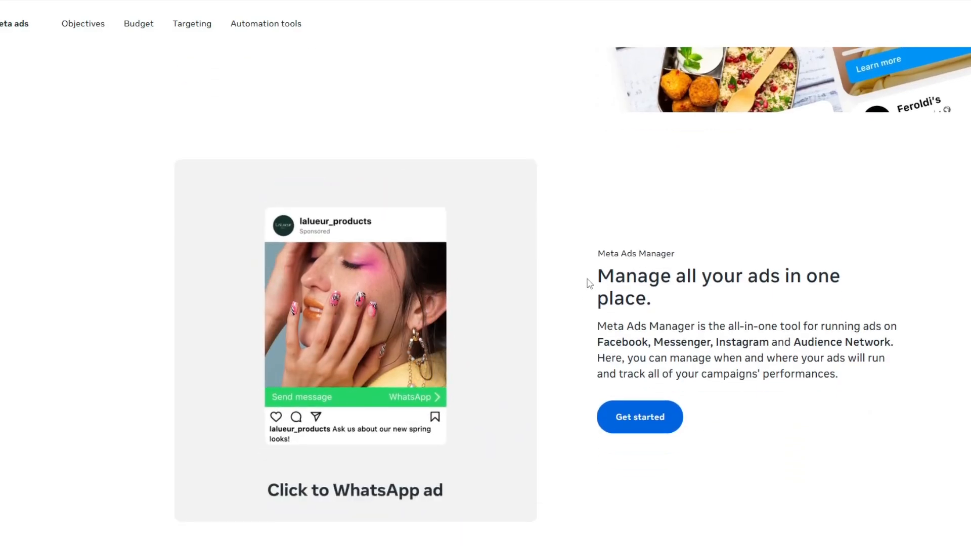
scroll(589, 283, down, 4)
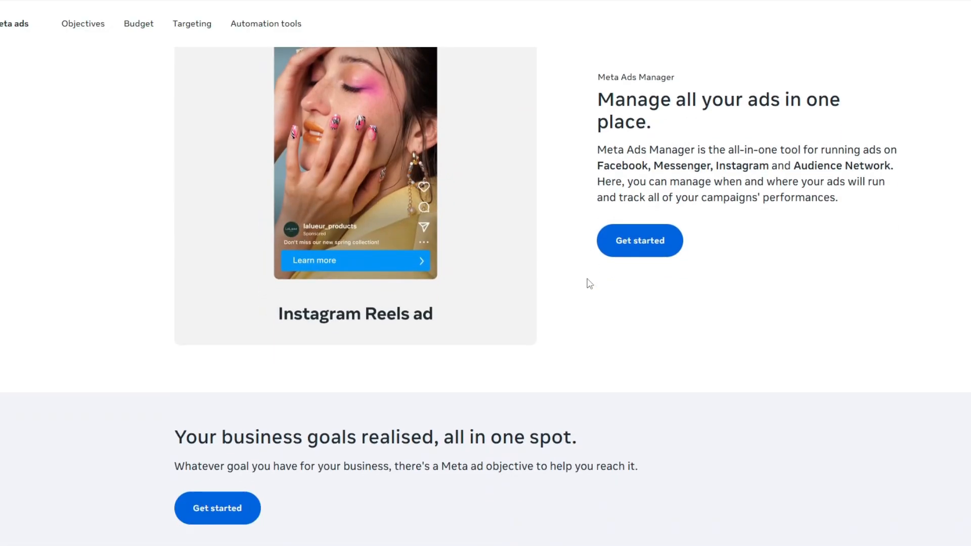
scroll(590, 283, down, 1)
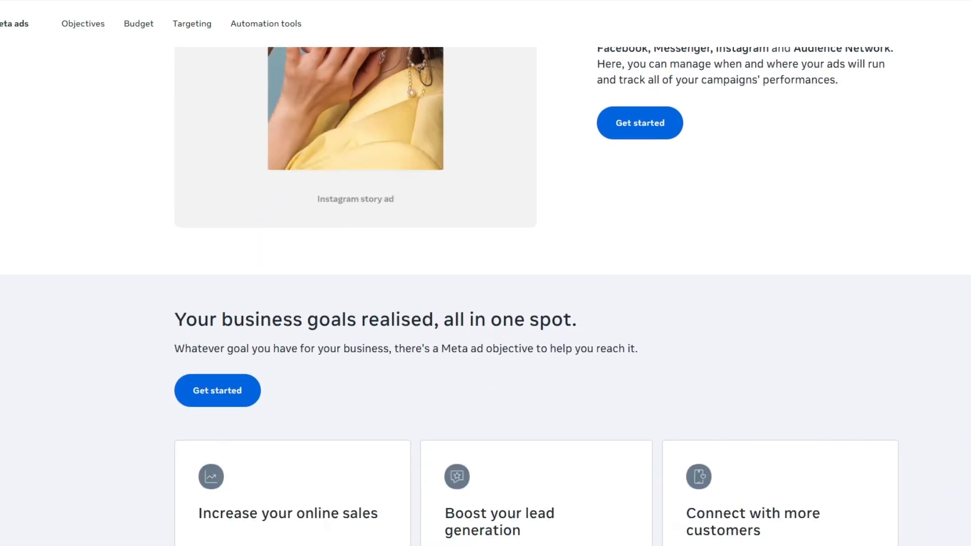
- Examine the business goal cards for the different ad objectives and the Budget section about controlling spending
scroll(798, 134, down, 2)
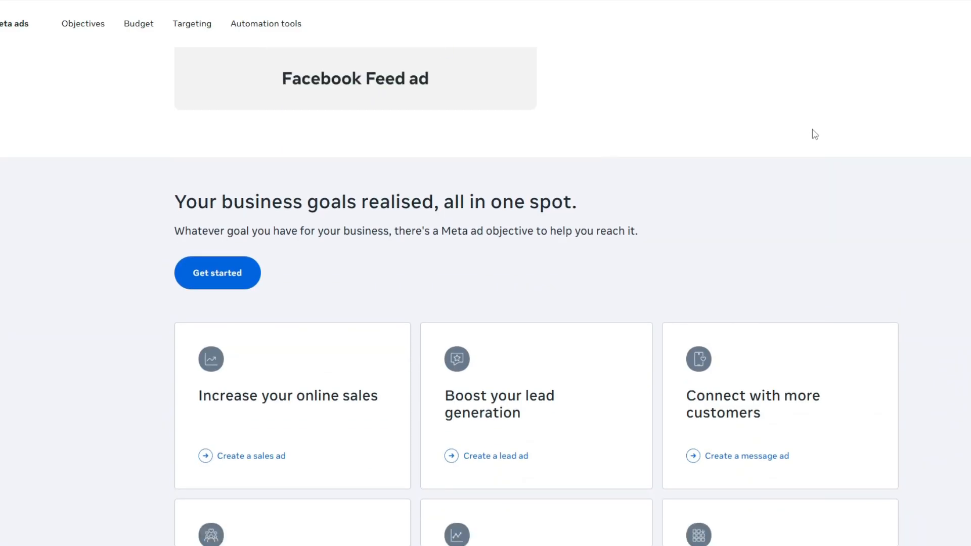
scroll(815, 134, down, 1)
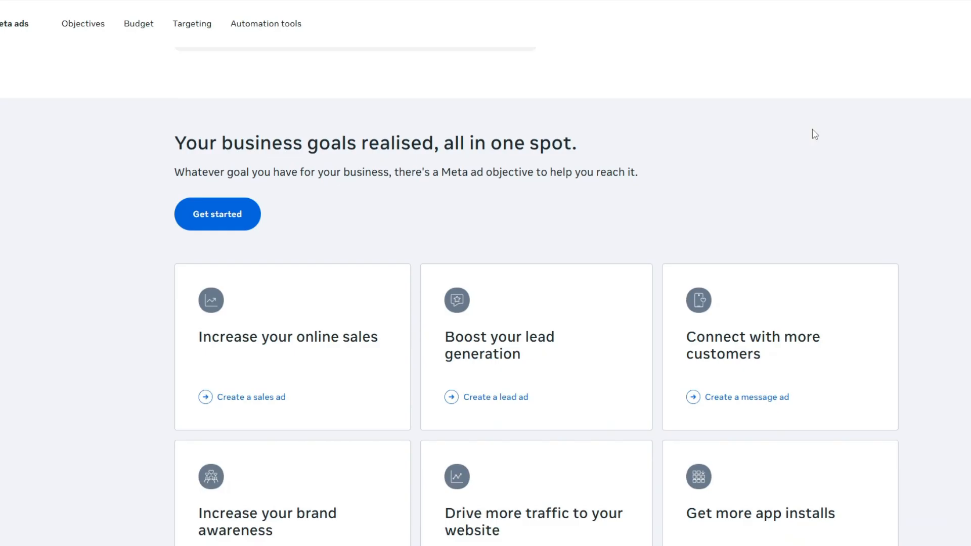
scroll(815, 134, down, 1)
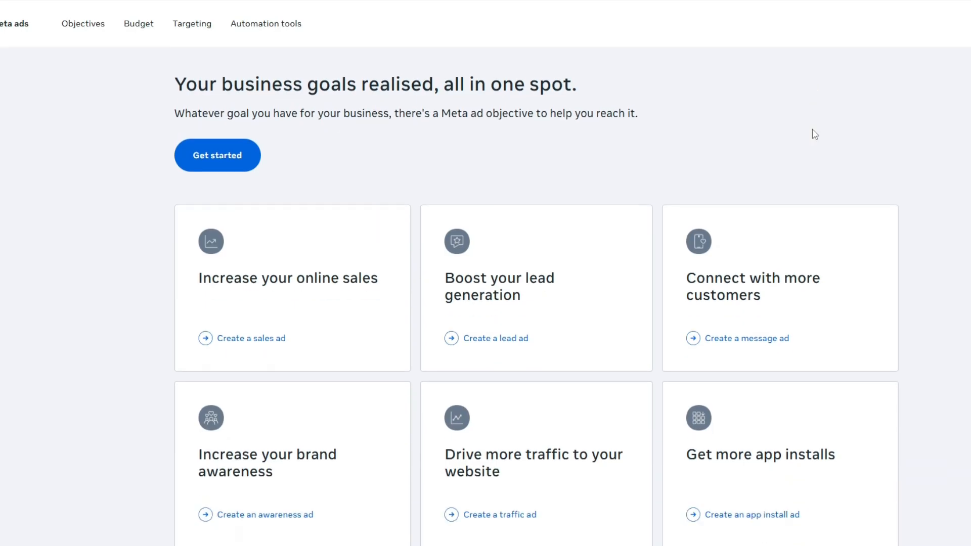
scroll(815, 134, down, 1)
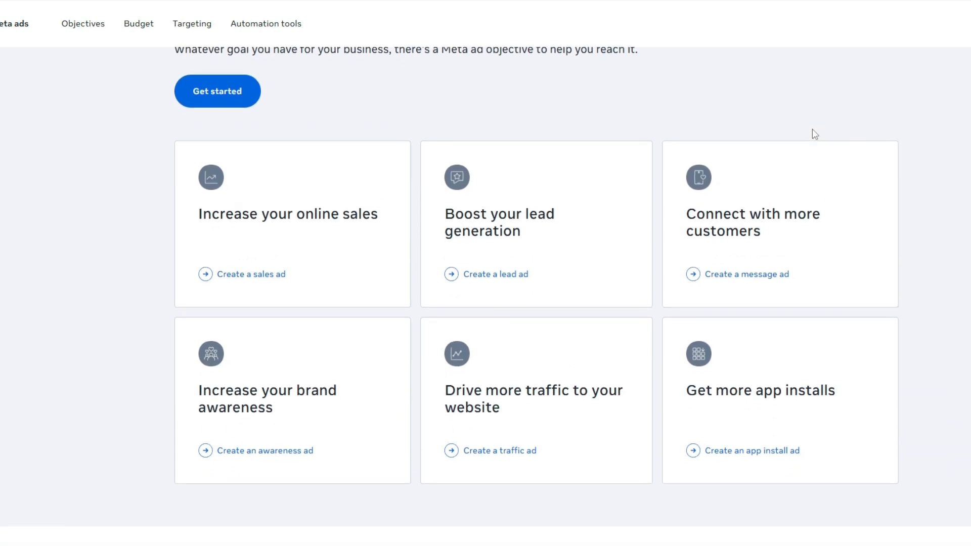
scroll(815, 134, down, 2)
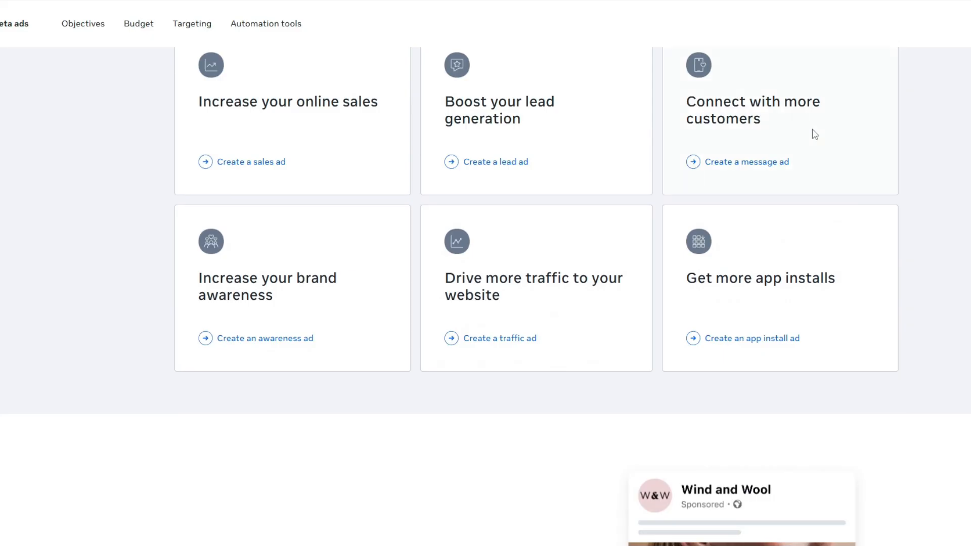
scroll(815, 134, down, 1)
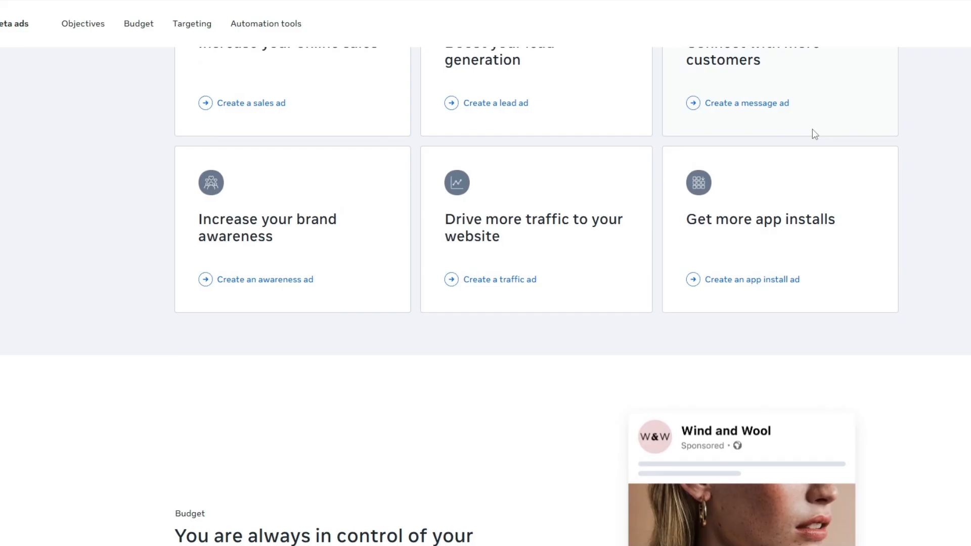
scroll(815, 134, down, 1)
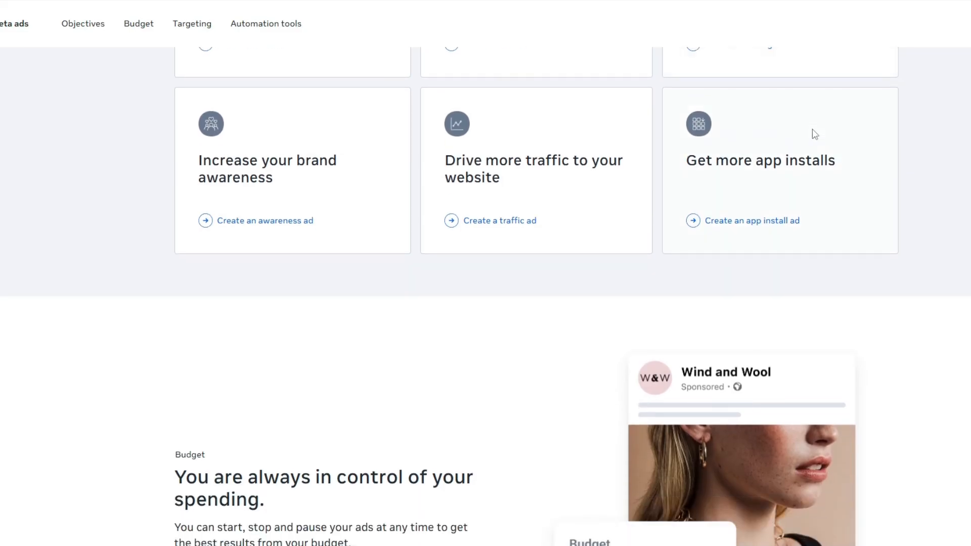
scroll(815, 134, down, 1)
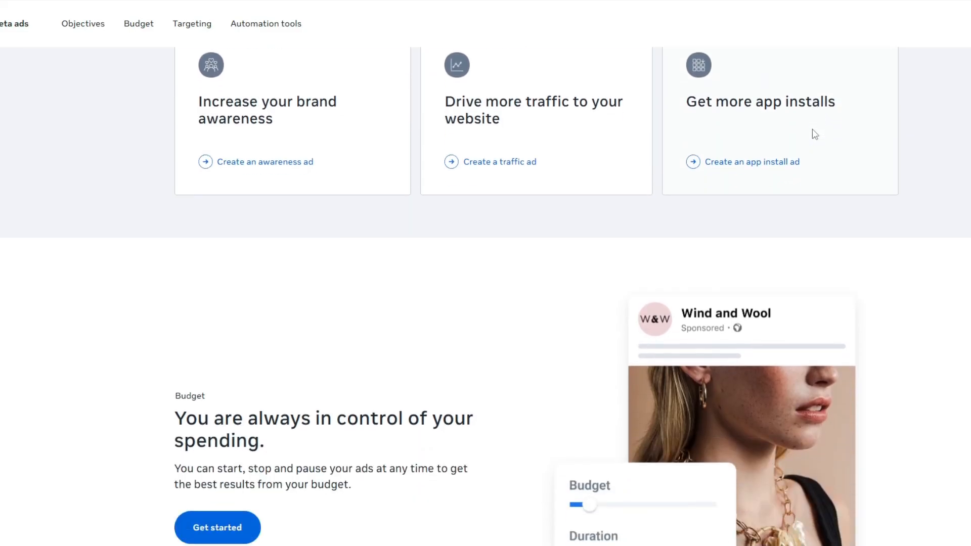
scroll(815, 134, down, 2)
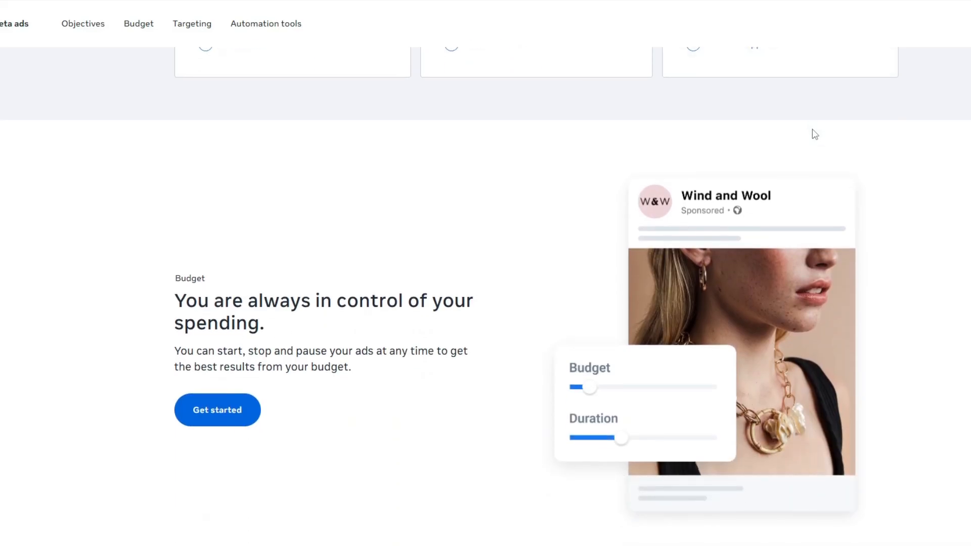
scroll(815, 135, down, 1)
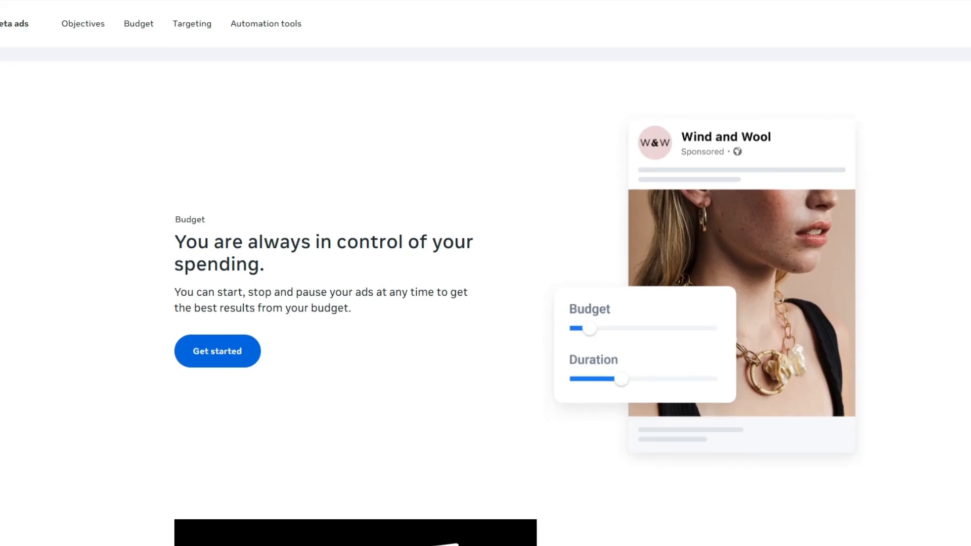
- Review the ad objectives and Ads Manager overview again on the way back to the Meta ads page's introduction
scroll(516, 110, up, 1)
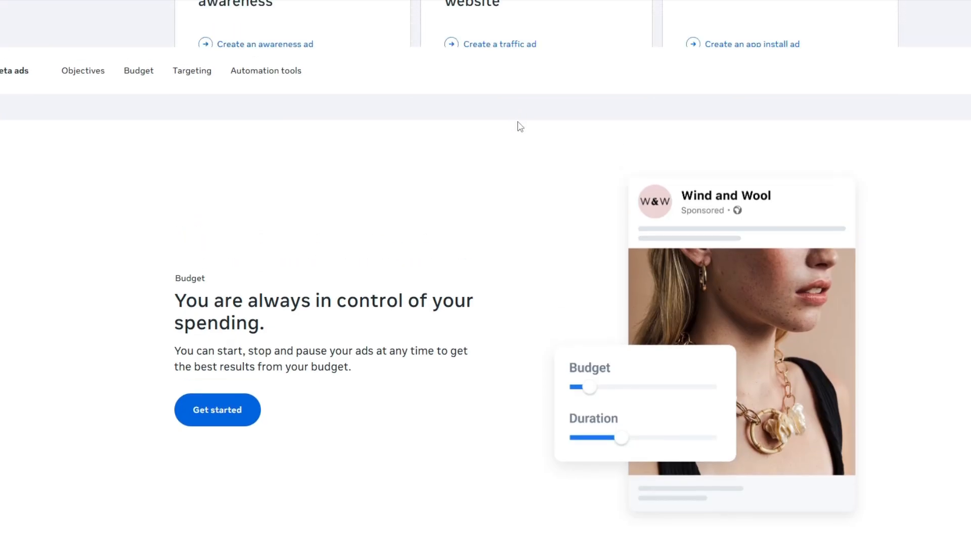
scroll(520, 121, up, 1)
scroll(521, 130, up, 2)
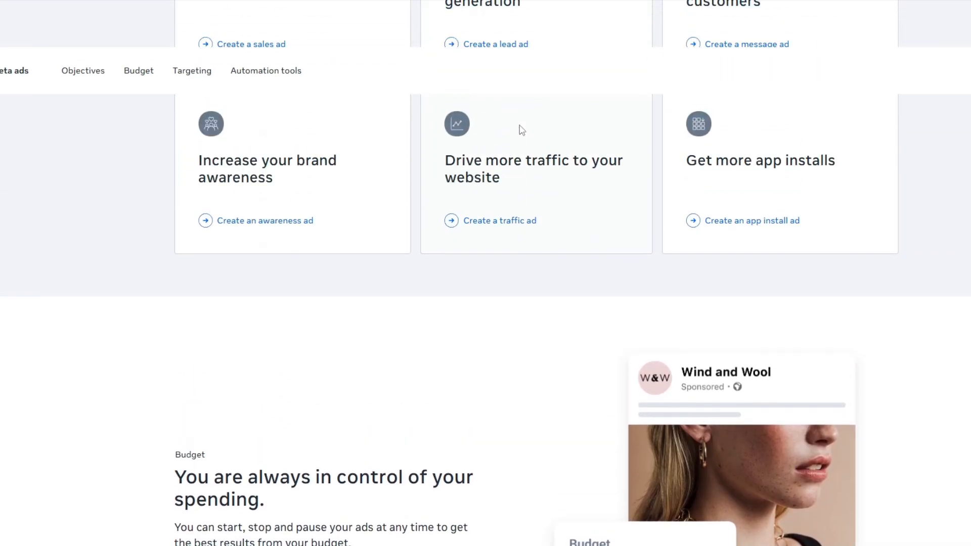
scroll(521, 130, up, 2)
scroll(522, 130, up, 1)
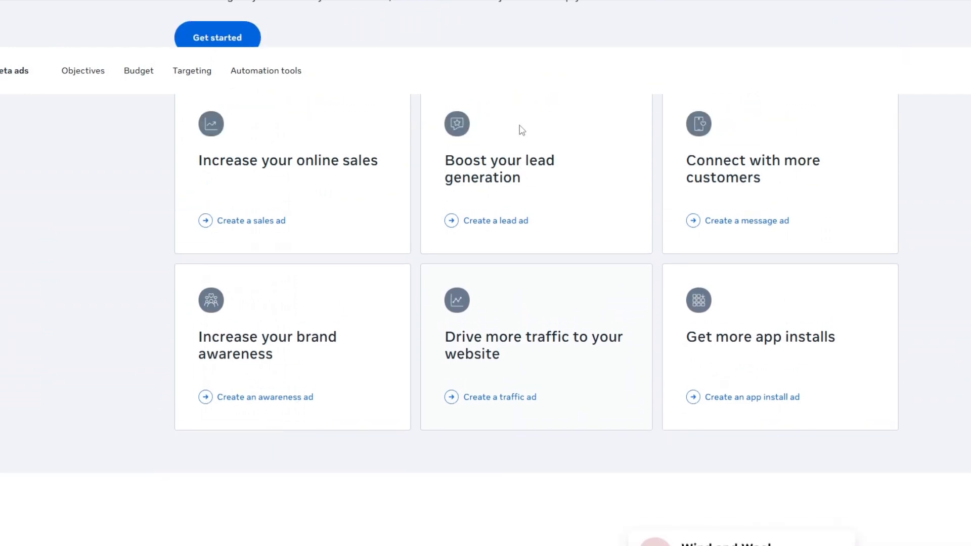
scroll(522, 130, up, 2)
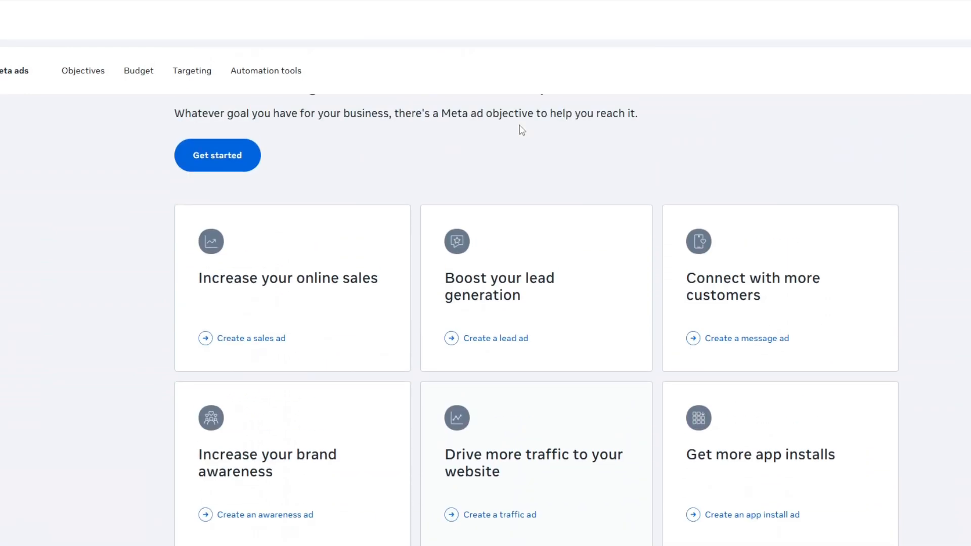
scroll(539, 126, up, 3)
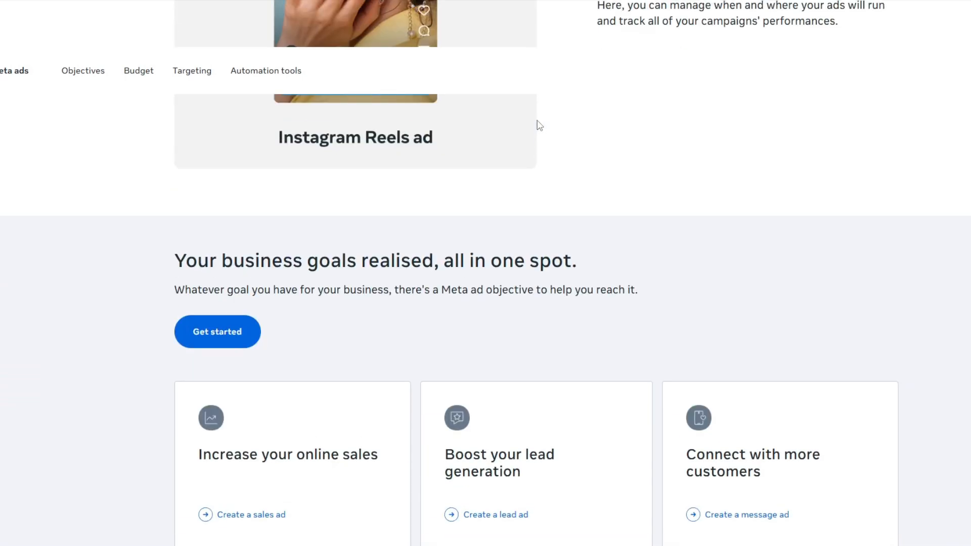
scroll(539, 126, up, 1)
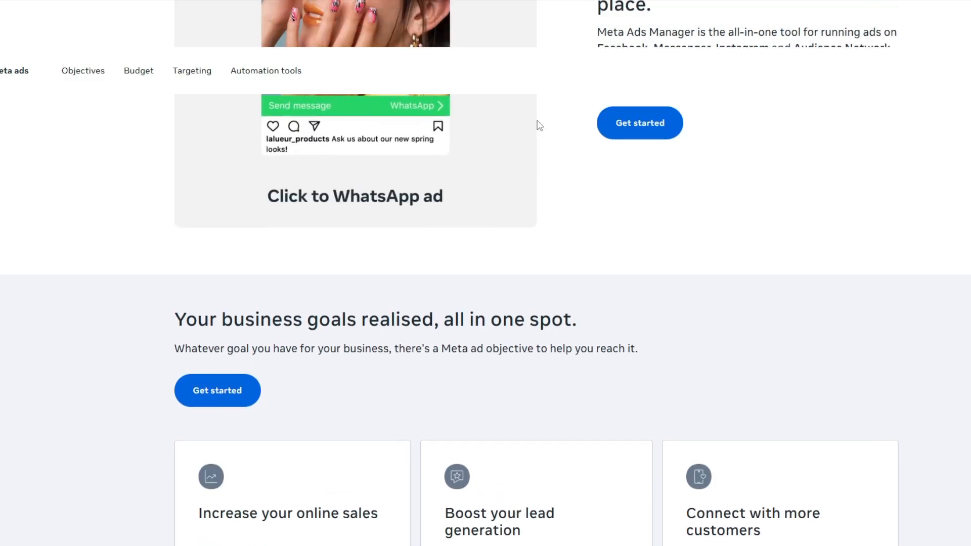
scroll(539, 125, up, 1)
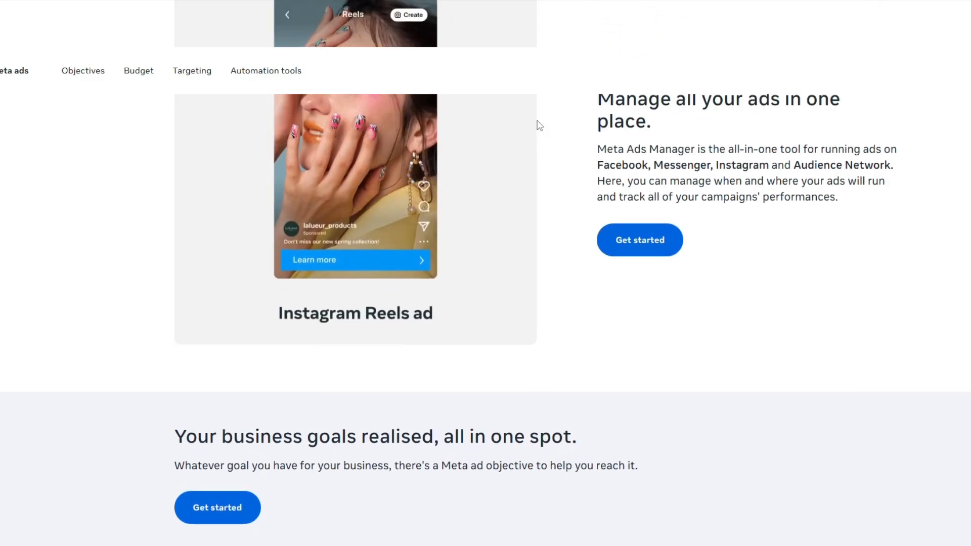
scroll(540, 125, up, 2)
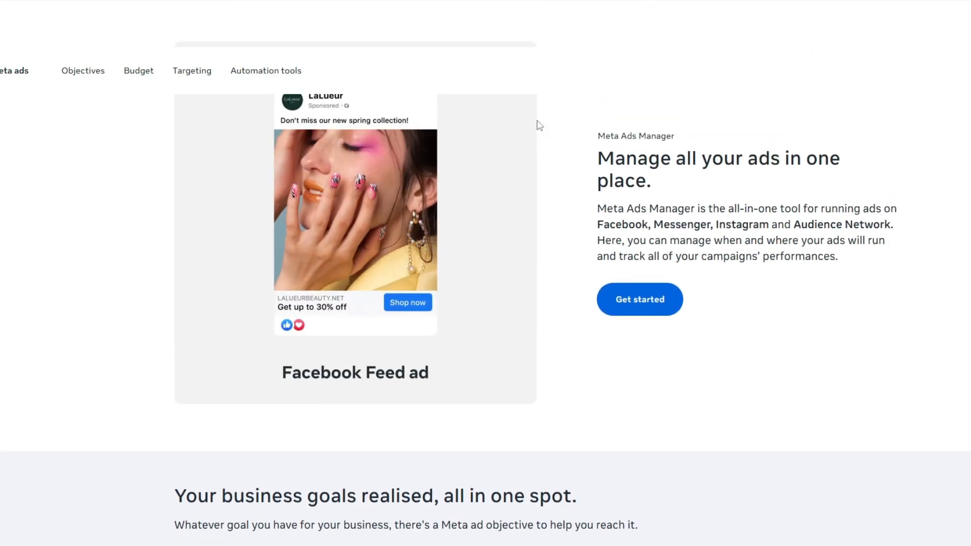
scroll(540, 126, up, 2)
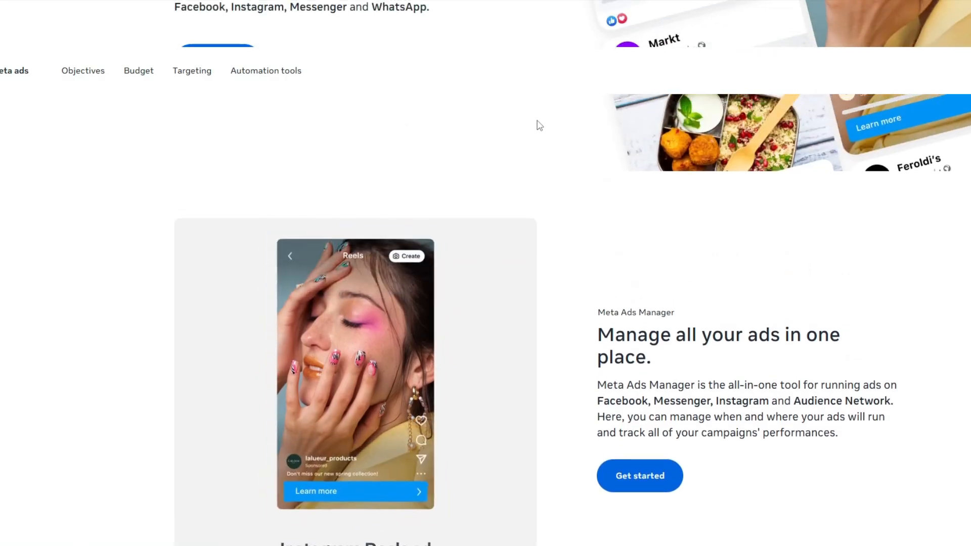
scroll(540, 126, up, 2)
scroll(540, 126, up, 4)
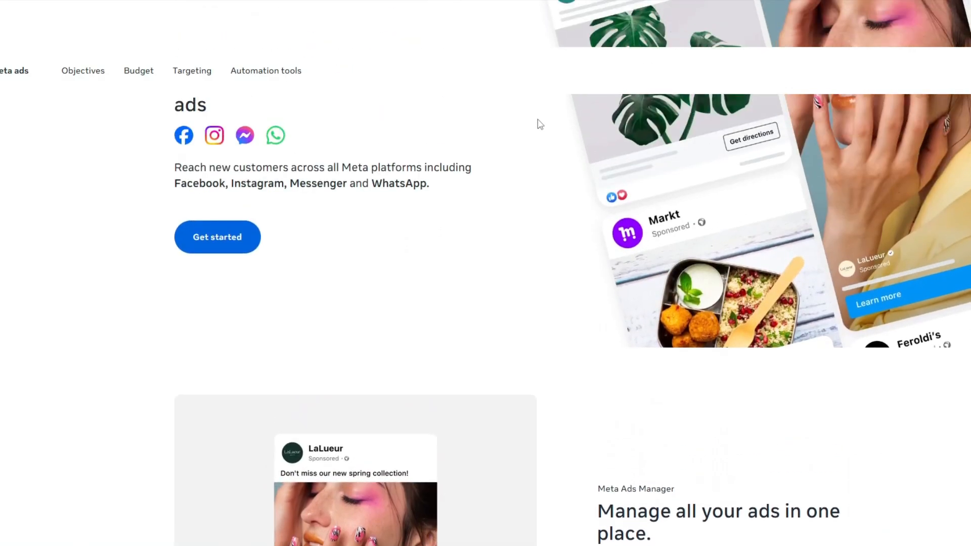